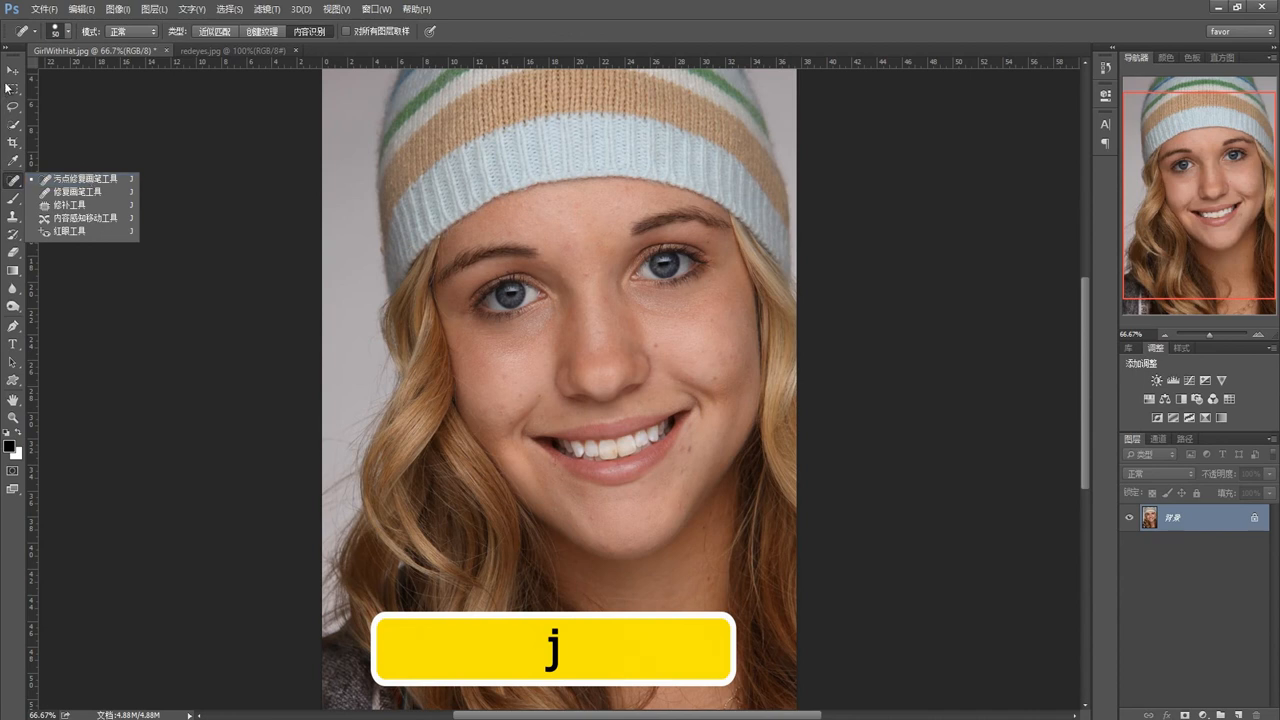
{"action": "left_click", "coordinate": [12, 74]}
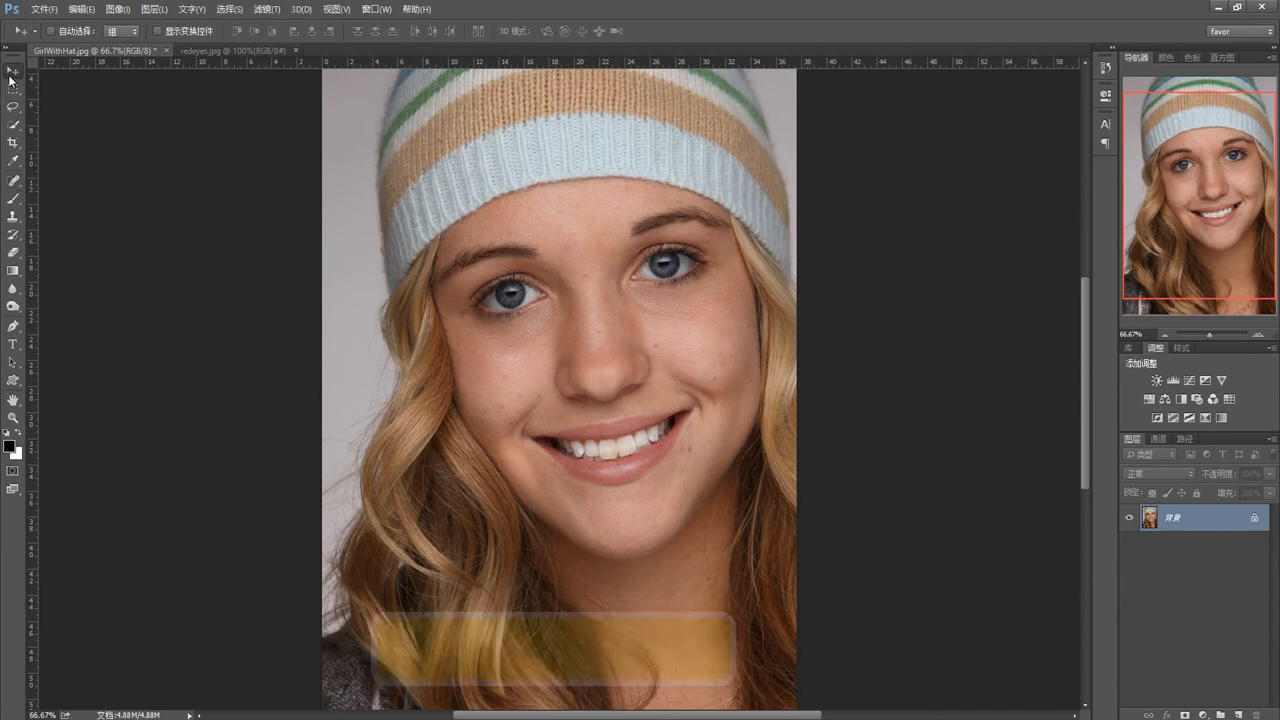
{"action": "key", "text": "j"}
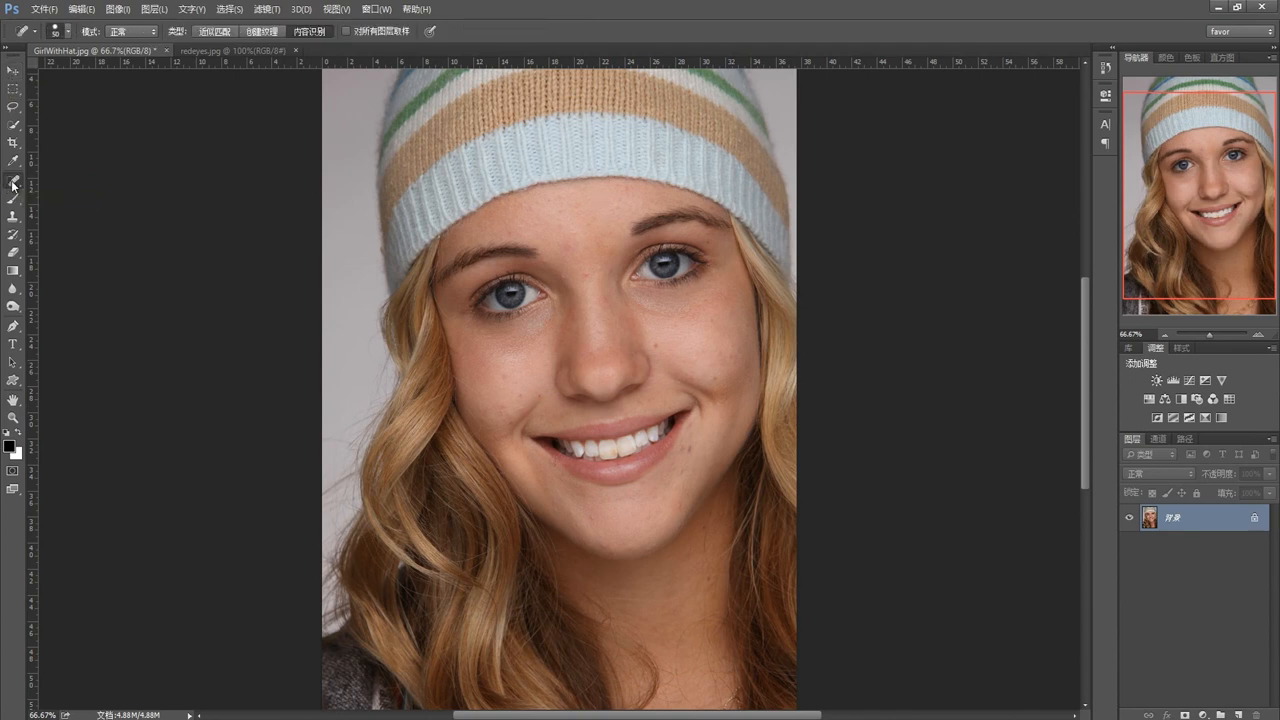
{"action": "right_click", "coordinate": [14, 185]}
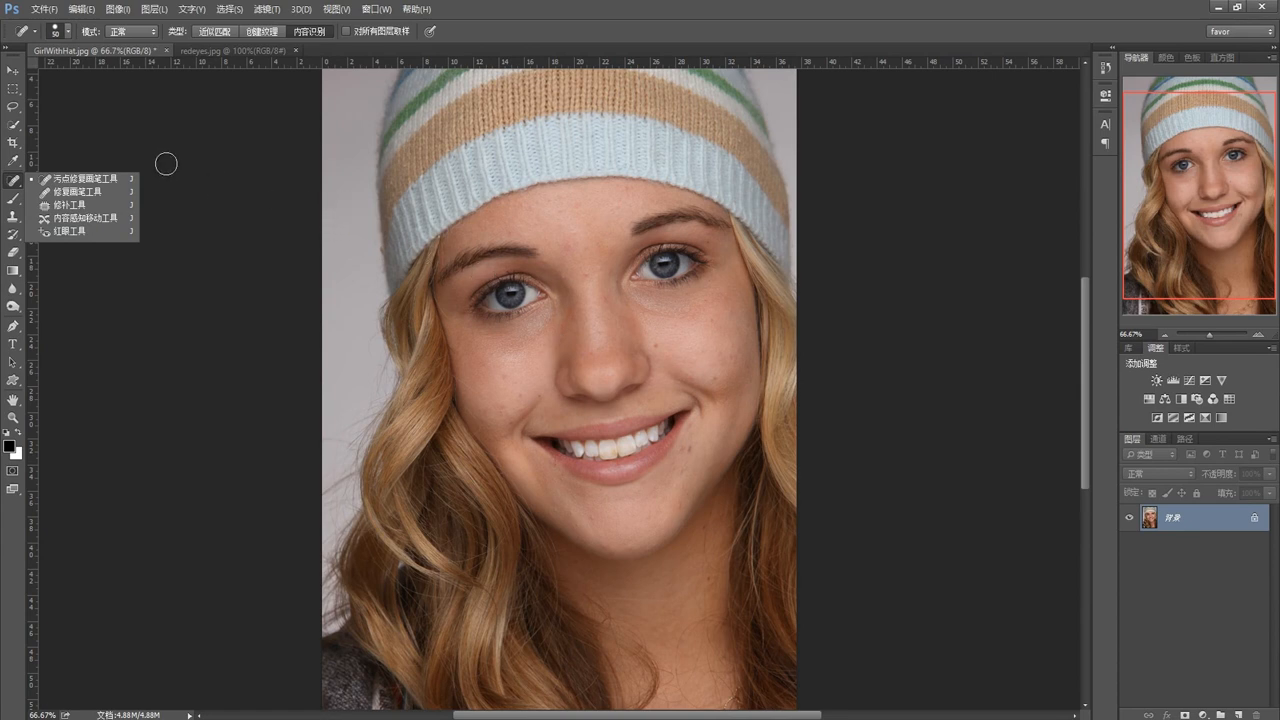
{"action": "left_click", "coordinate": [14, 70]}
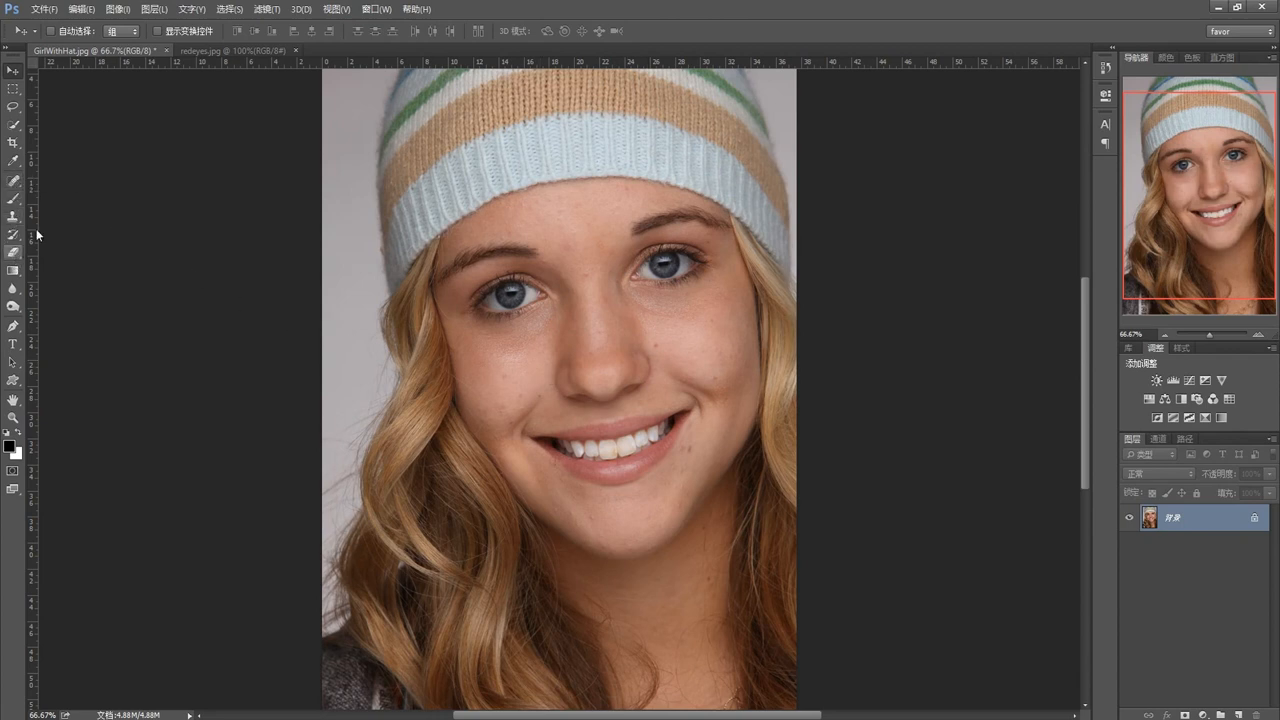
Step: Activate the Healing Brush tool and set its brush size to 25 px
{"action": "left_click", "coordinate": [14, 180]}
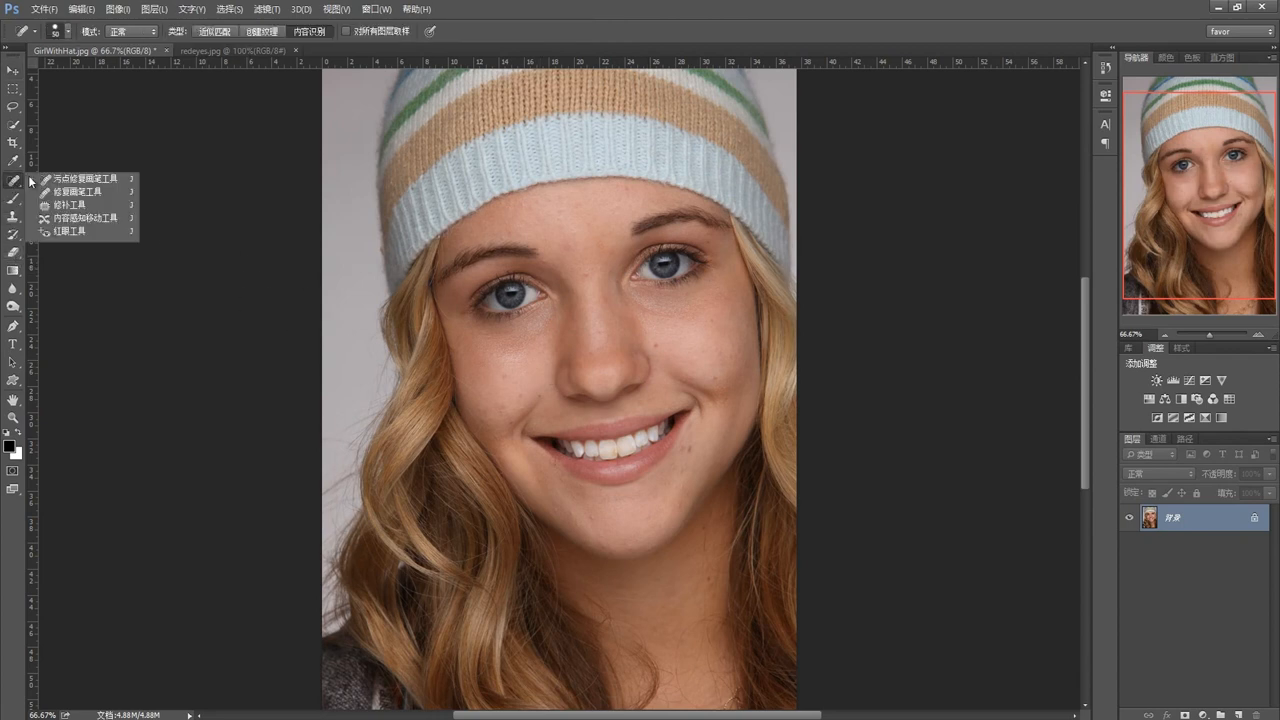
{"action": "left_click", "coordinate": [80, 192]}
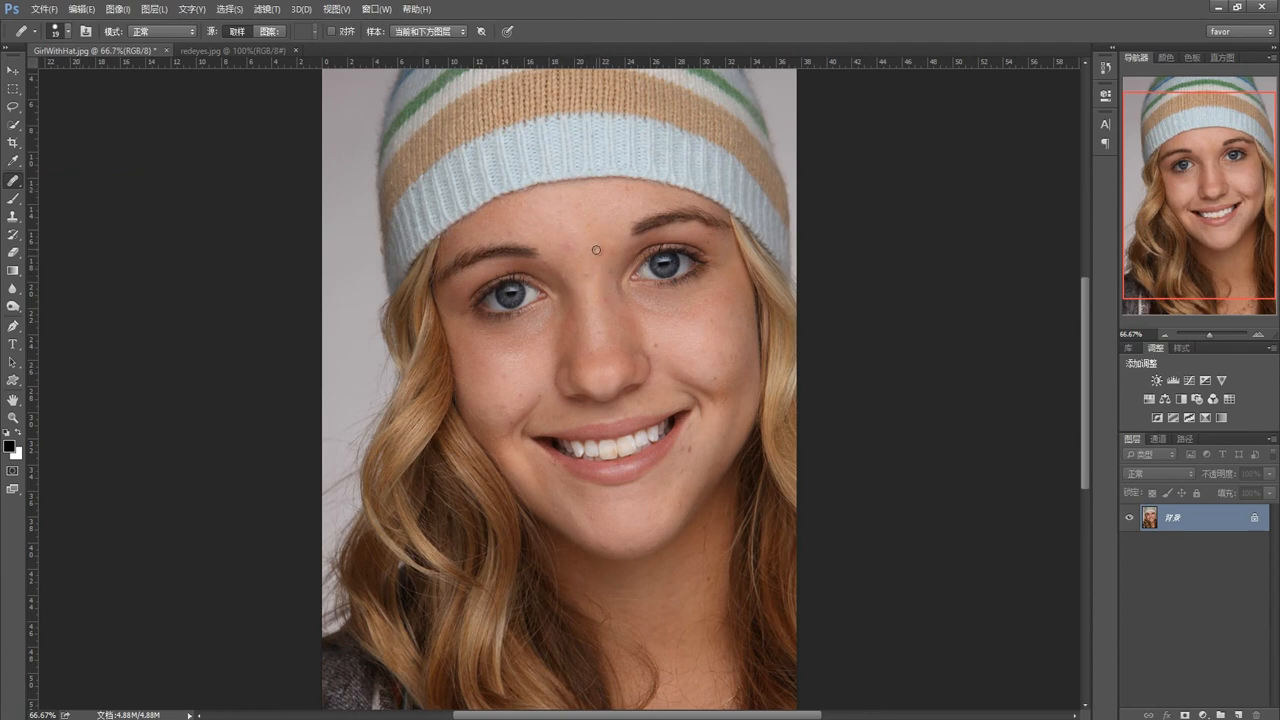
{"action": "right_click", "coordinate": [18, 187]}
{"action": "left_click", "coordinate": [63, 192]}
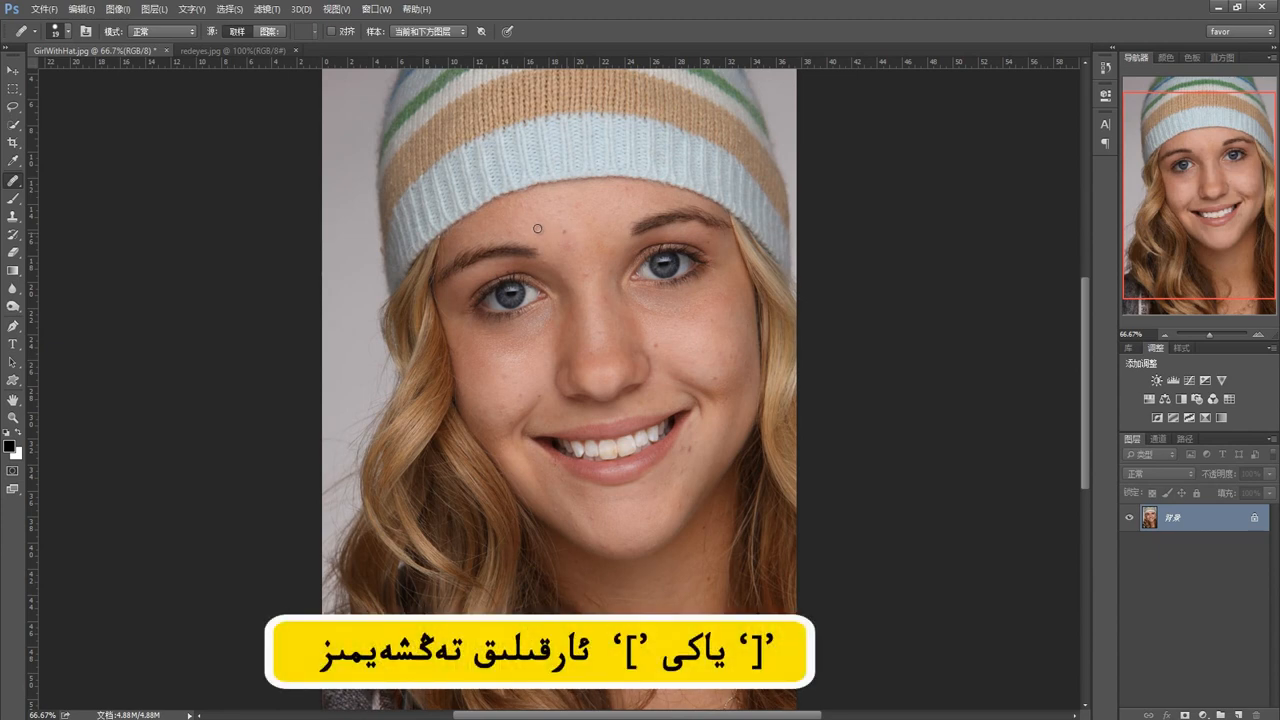
{"action": "left_click", "coordinate": [68, 33]}
{"action": "left_click_drag", "start_coordinate": [36, 72], "coordinate": [60, 73]}
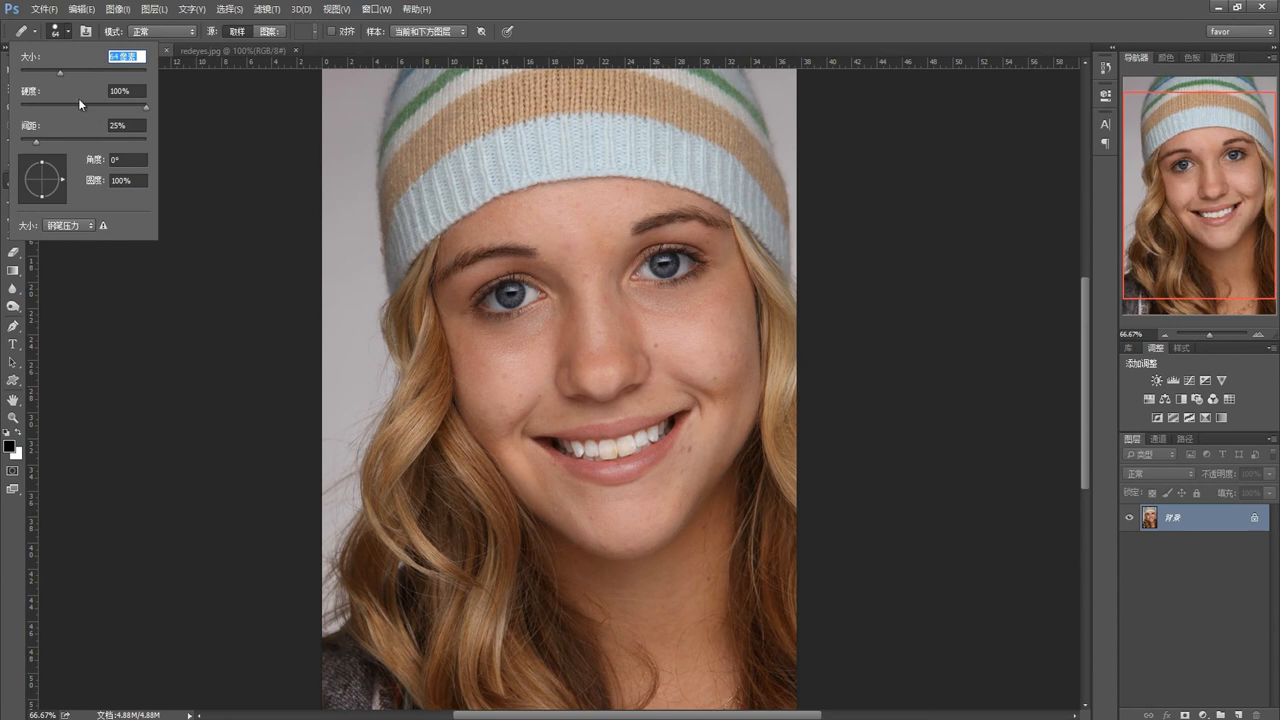
{"action": "left_click", "coordinate": [202, 168]}
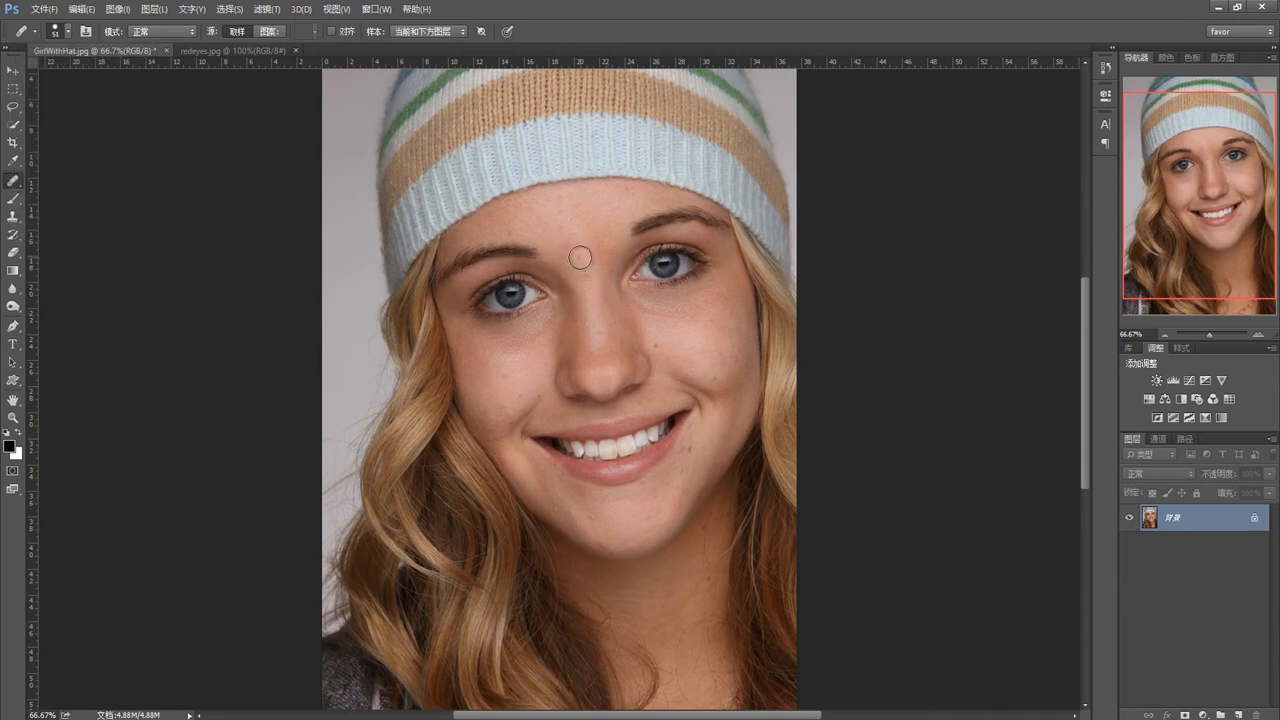
{"action": "key", "text": "bracketleft"}
{"action": "key", "text": "bracketleft"}
{"action": "key", "text": "bracketleft"}
{"action": "key", "text": "bracketleft"}
{"action": "key", "text": "bracketleft"}
Step: Sample a skin source on the forehead and paint with the Healing Brush over spots on the nose and both cheeks
{"action": "key", "text": "alt"}
{"action": "left_click", "coordinate": [541, 230]}
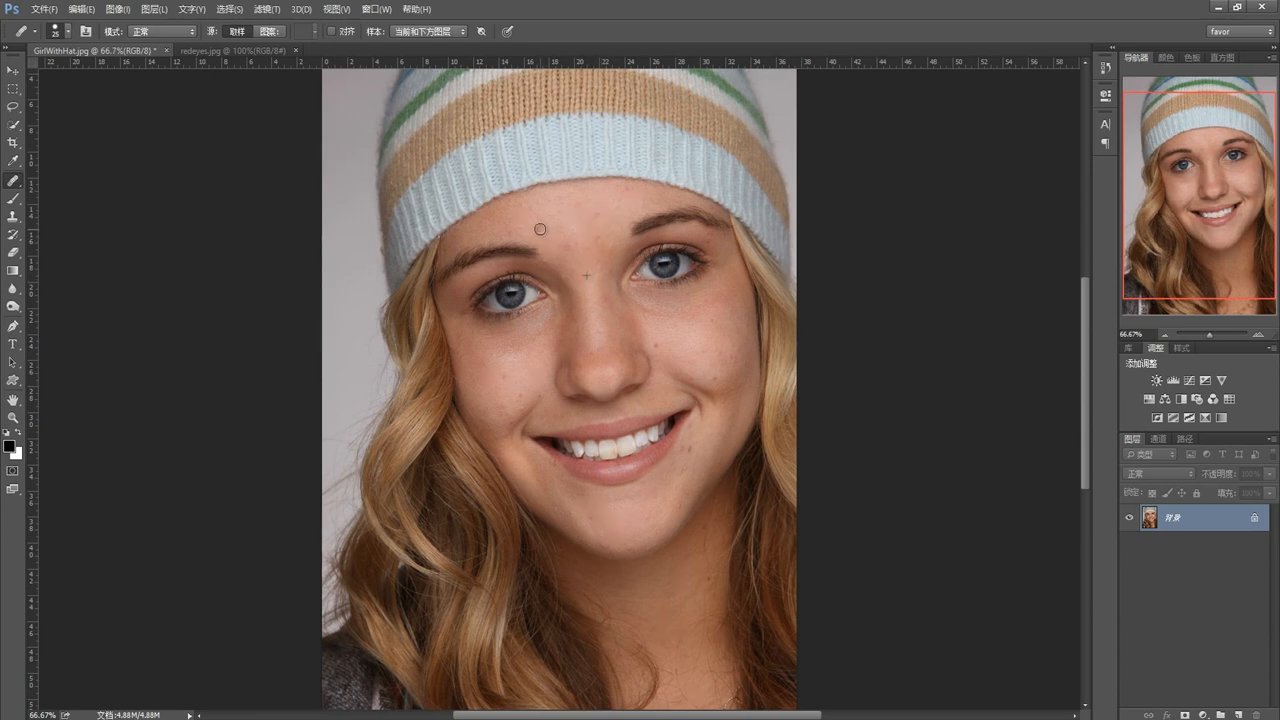
{"action": "left_click", "coordinate": [598, 294]}
{"action": "left_click", "coordinate": [592, 321]}
{"action": "left_click", "coordinate": [515, 362]}
{"action": "left_click", "coordinate": [692, 345]}
Step: Resample skin from the chin and paint with the Healing Brush over spots on the nose, beside it and around the lips
{"action": "left_click", "coordinate": [626, 513], "text": "alt"}
{"action": "left_click", "coordinate": [657, 345]}
{"action": "left_click", "coordinate": [647, 363]}
{"action": "left_click", "coordinate": [589, 322]}
{"action": "left_click", "coordinate": [627, 351]}
{"action": "left_click", "coordinate": [618, 391]}
{"action": "left_click", "coordinate": [636, 424]}
Step: Remove the forehead blemishes using the Spot Healing Brush at a 25 px brush size
{"action": "right_click", "coordinate": [14, 181]}
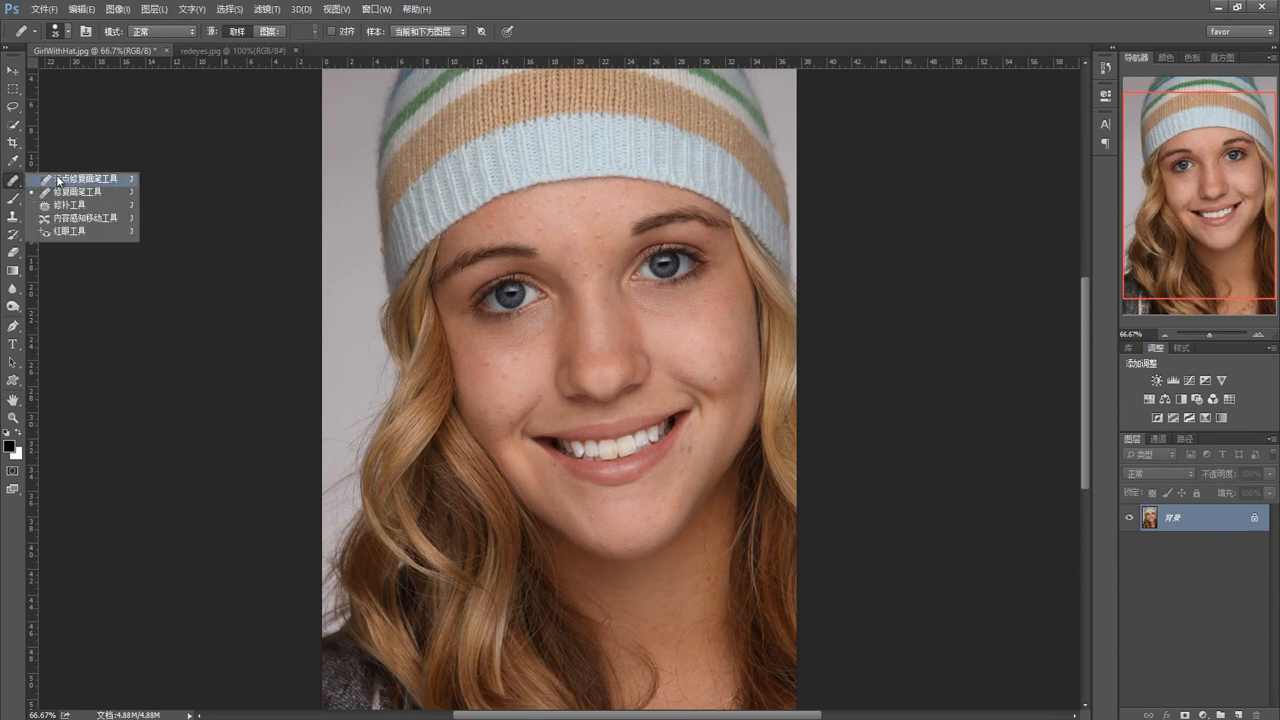
{"action": "left_click", "coordinate": [58, 180]}
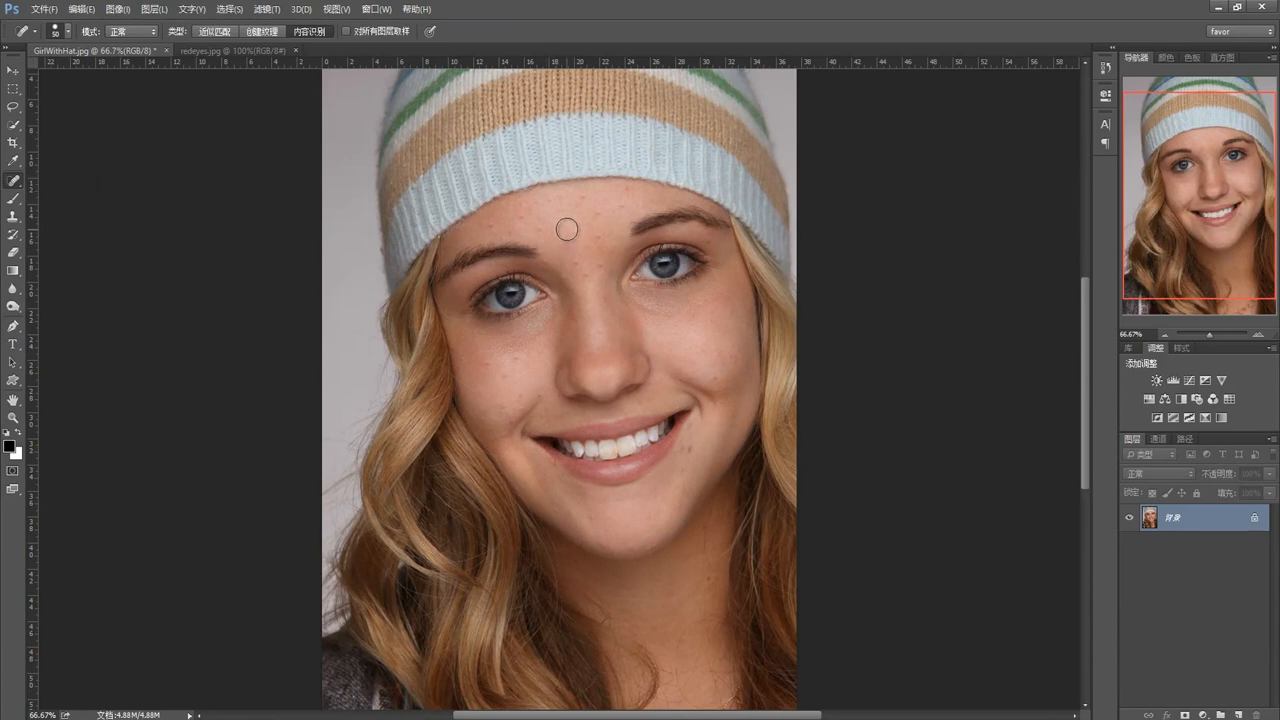
{"action": "left_click", "coordinate": [66, 32]}
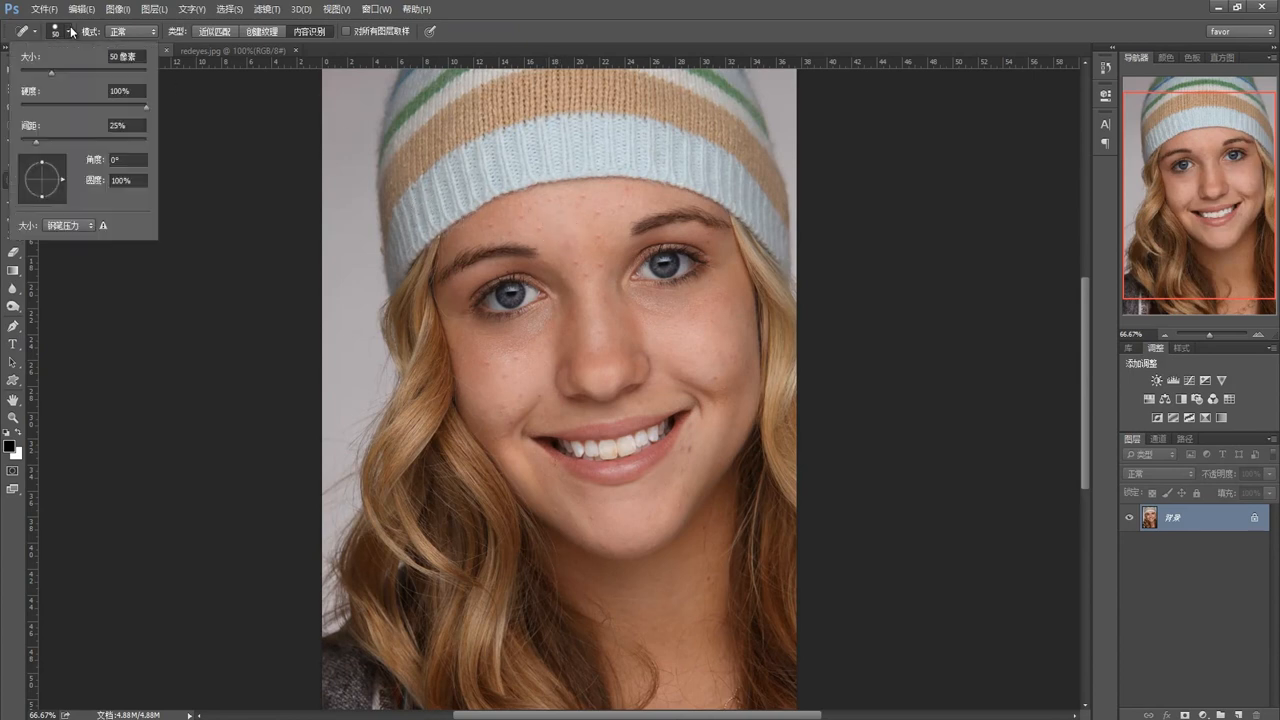
{"action": "left_click", "coordinate": [70, 34]}
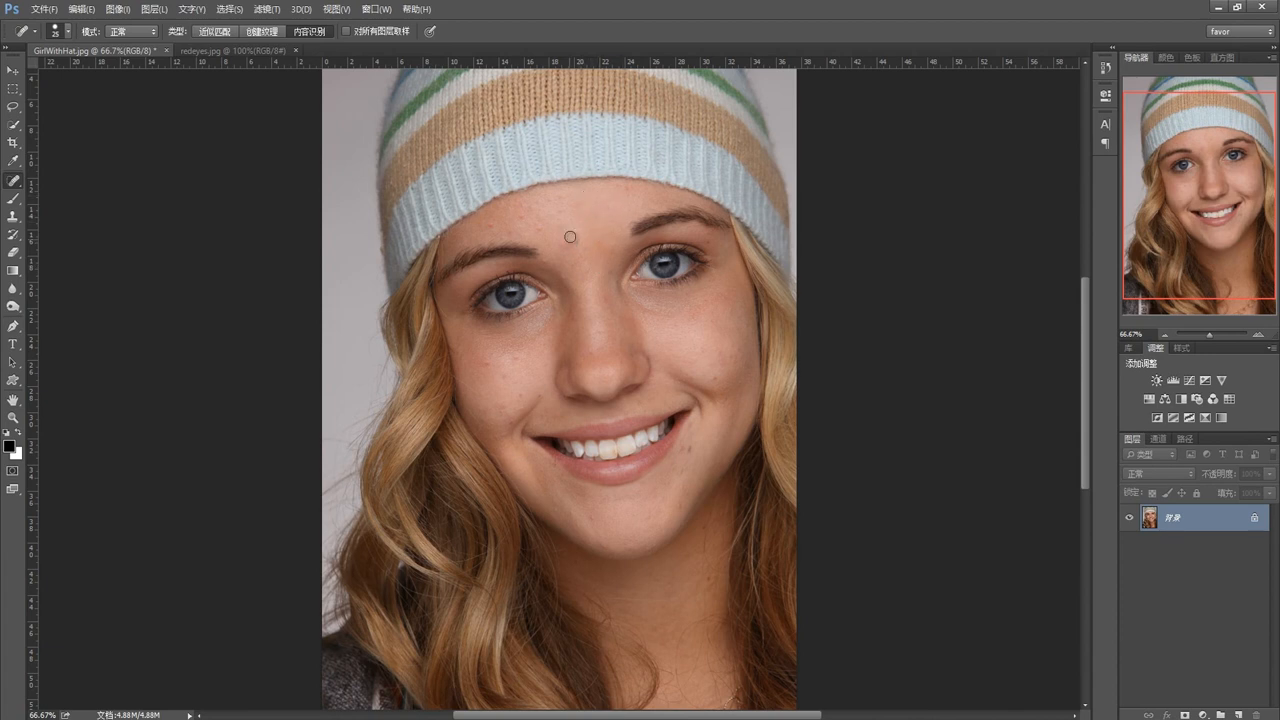
{"action": "left_click", "coordinate": [519, 220]}
{"action": "left_click", "coordinate": [567, 245]}
{"action": "left_click", "coordinate": [561, 226]}
{"action": "left_click", "coordinate": [566, 210]}
Step: Remove the blemishes on both cheeks with the Spot Healing Brush
{"action": "left_click", "coordinate": [494, 368]}
{"action": "left_click", "coordinate": [514, 388]}
{"action": "left_click", "coordinate": [504, 411]}
{"action": "left_click", "coordinate": [694, 363]}
{"action": "left_click", "coordinate": [698, 378]}
{"action": "left_click", "coordinate": [723, 359]}
Step: Create a new layer named ratlax above the background
{"action": "key", "text": "alt"}
{"action": "left_click", "coordinate": [1238, 714], "text": "alt"}
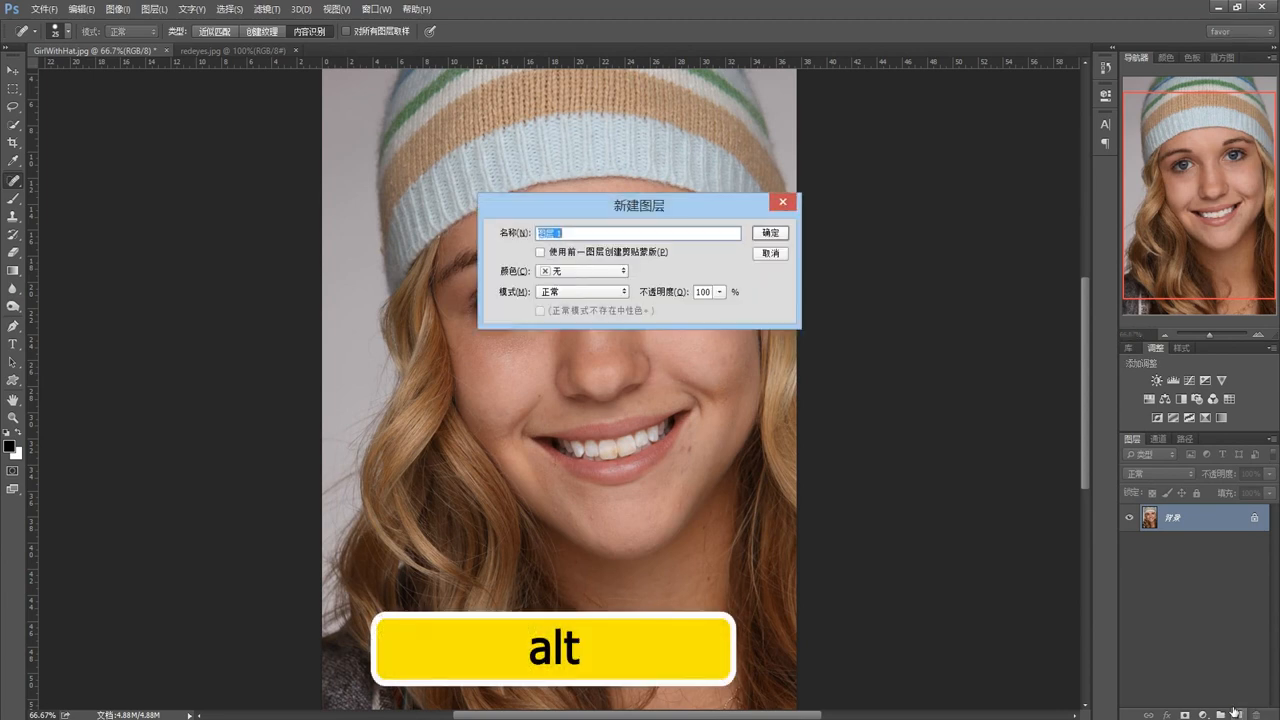
{"action": "left_click", "coordinate": [558, 232]}
{"action": "left_click_drag", "start_coordinate": [558, 232], "coordinate": [528, 261]}
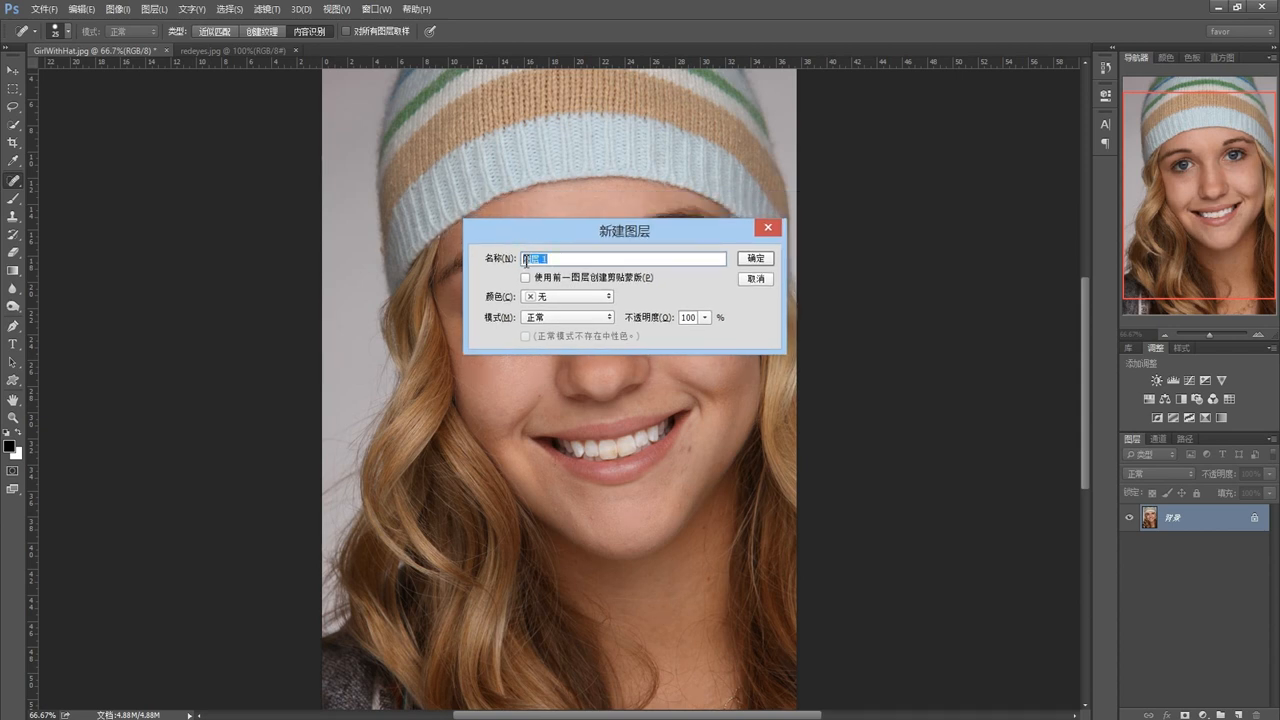
{"action": "type", "text": "修"}
{"action": "left_click", "coordinate": [755, 259]}
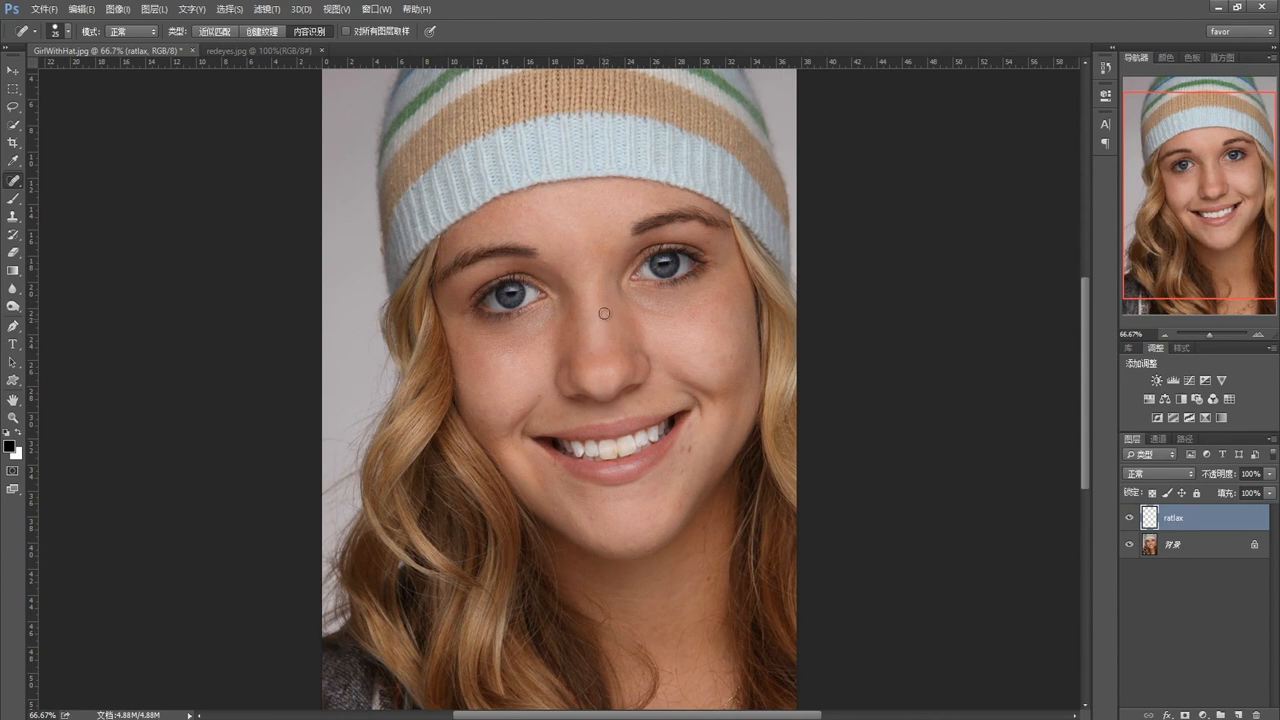
Step: Enable Sample All Layers and spot-heal blemishes on the nose, cheeks, mouth corner, chin and forehead on the ratlax layer
{"action": "left_click", "coordinate": [568, 277]}
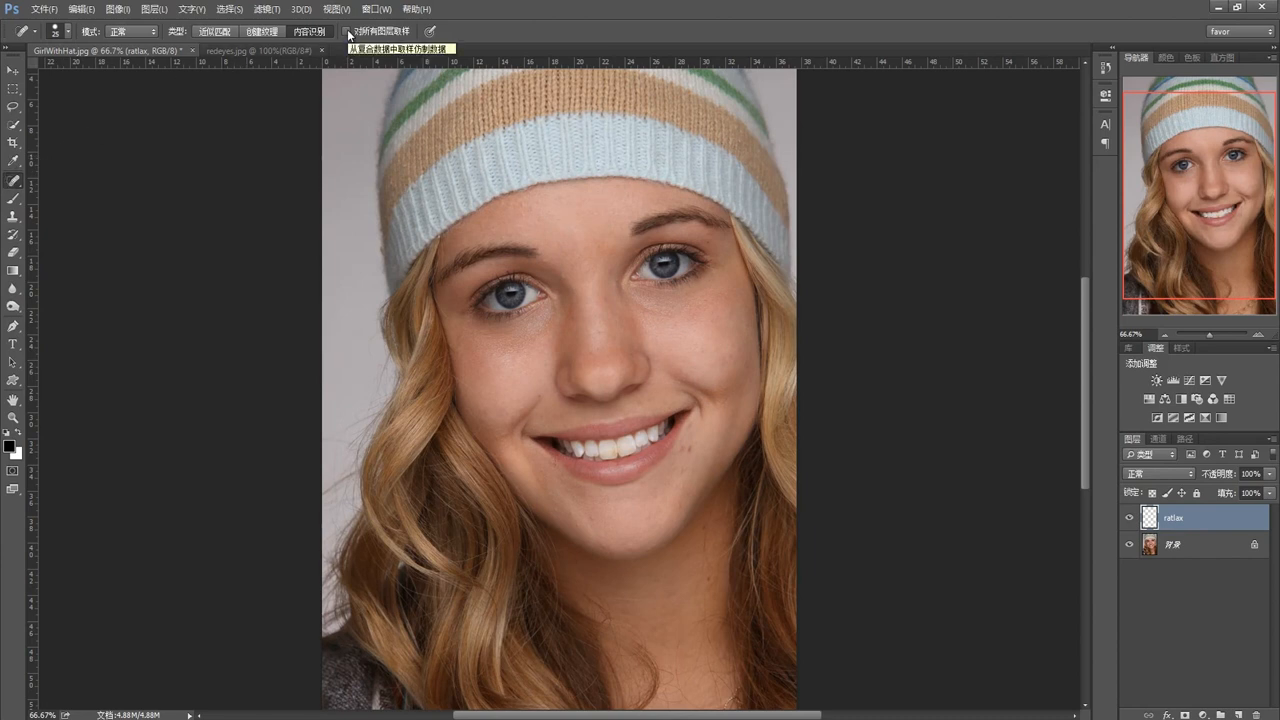
{"action": "left_click", "coordinate": [347, 32]}
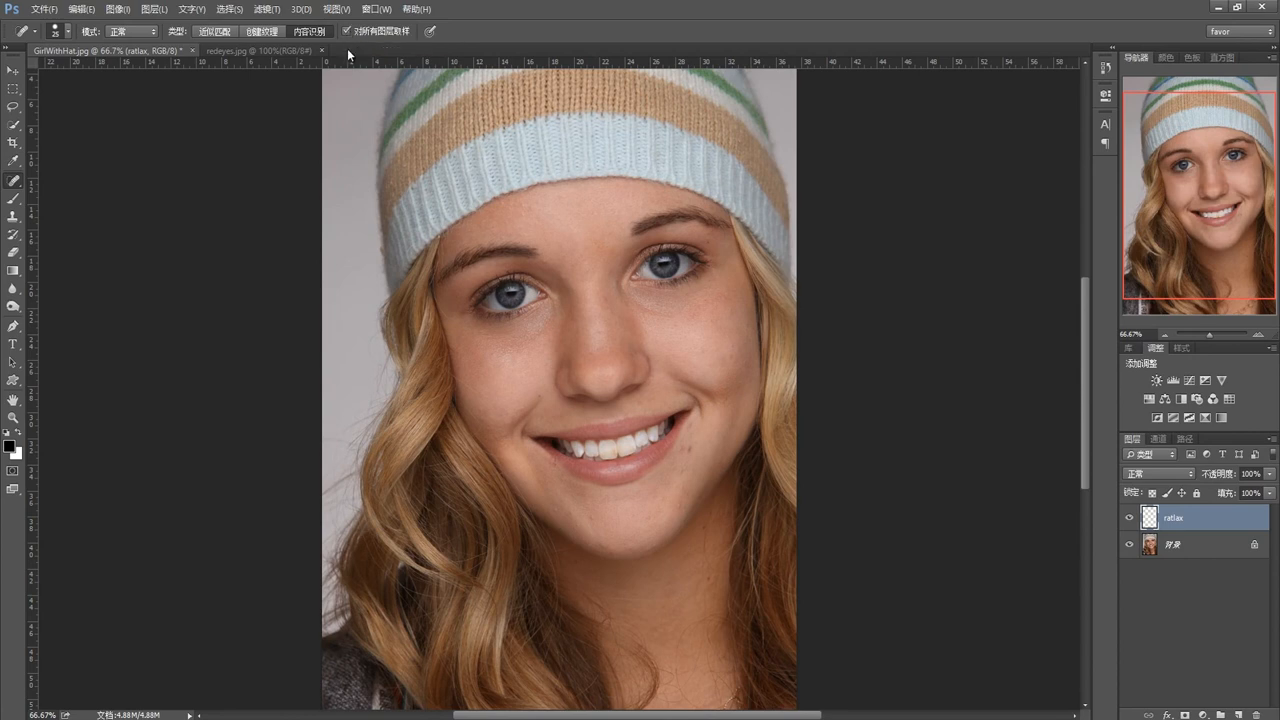
{"action": "left_click", "coordinate": [604, 299]}
{"action": "left_click", "coordinate": [599, 337]}
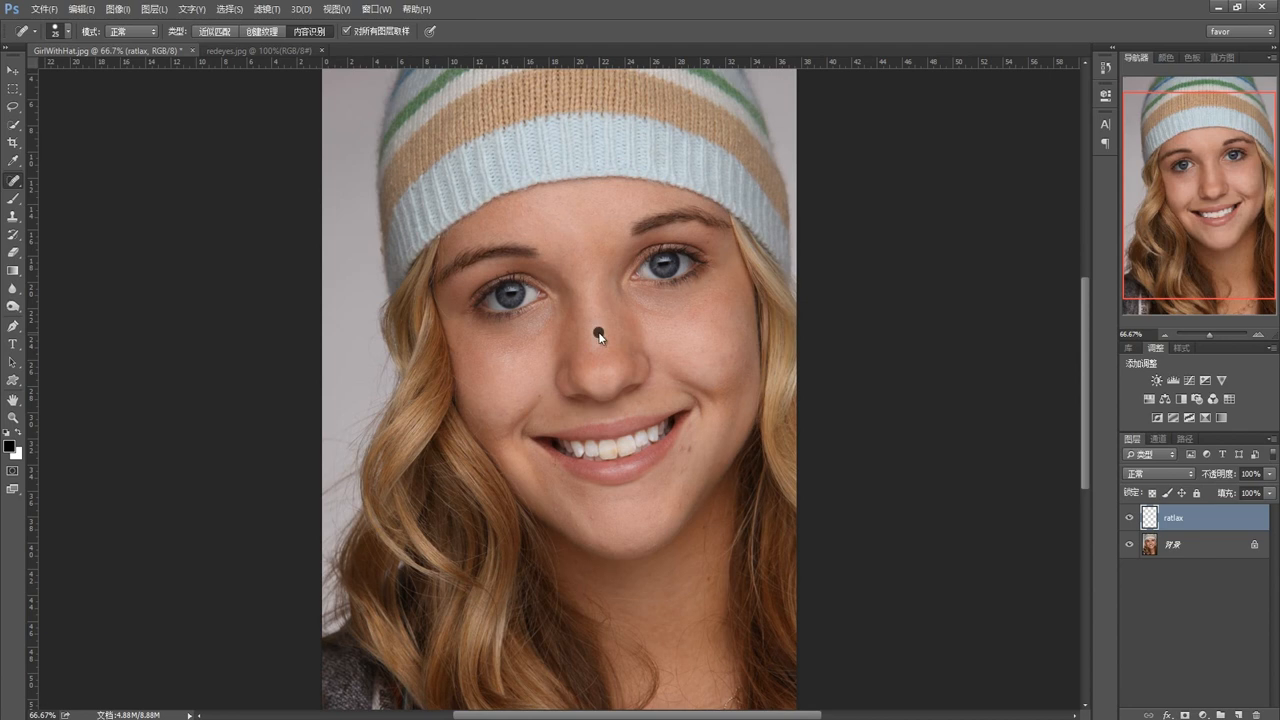
{"action": "left_click", "coordinate": [690, 451]}
{"action": "left_click", "coordinate": [694, 430]}
{"action": "left_click", "coordinate": [696, 373]}
{"action": "left_click", "coordinate": [540, 397]}
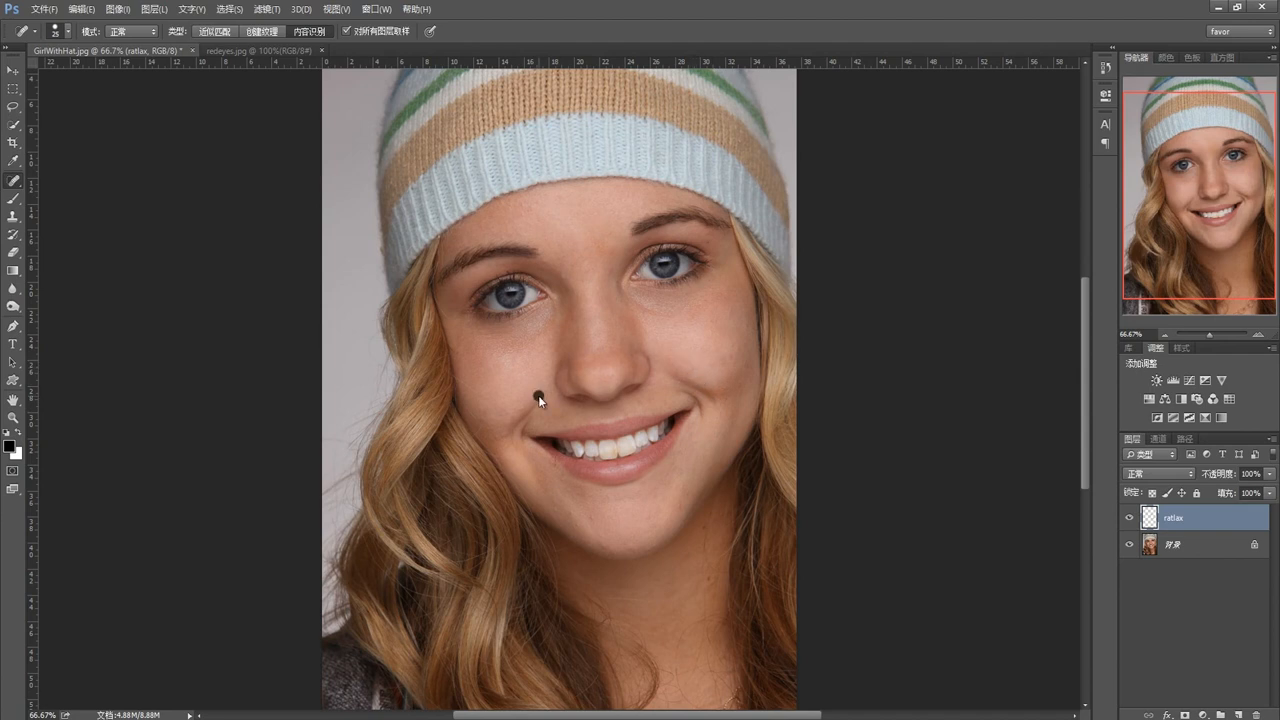
{"action": "left_click", "coordinate": [611, 524]}
{"action": "left_click", "coordinate": [537, 205]}
Step: Compare the portrait with and without the ratlax layer, and inspect that layer's retouch spots on their own
{"action": "left_click", "coordinate": [1129, 518]}
{"action": "left_click", "coordinate": [1129, 518]}
{"action": "left_click", "coordinate": [1129, 518]}
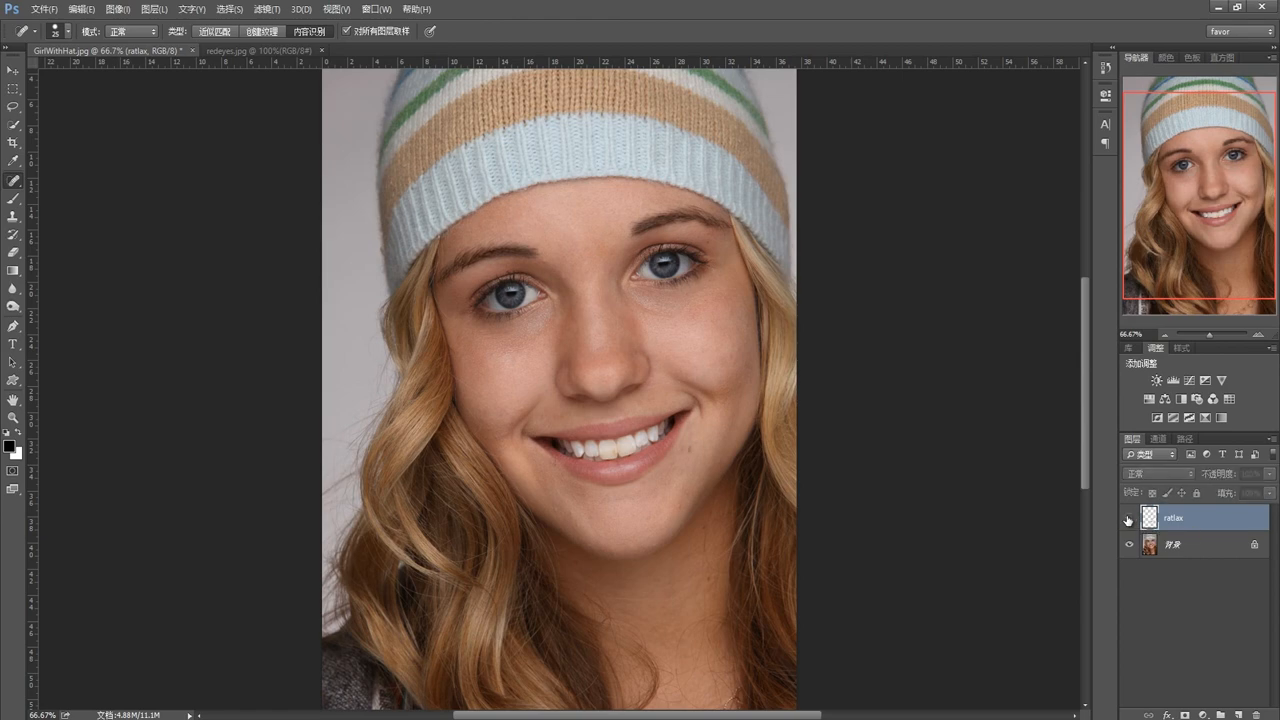
{"action": "left_click", "coordinate": [1129, 518]}
{"action": "left_click", "coordinate": [1128, 545]}
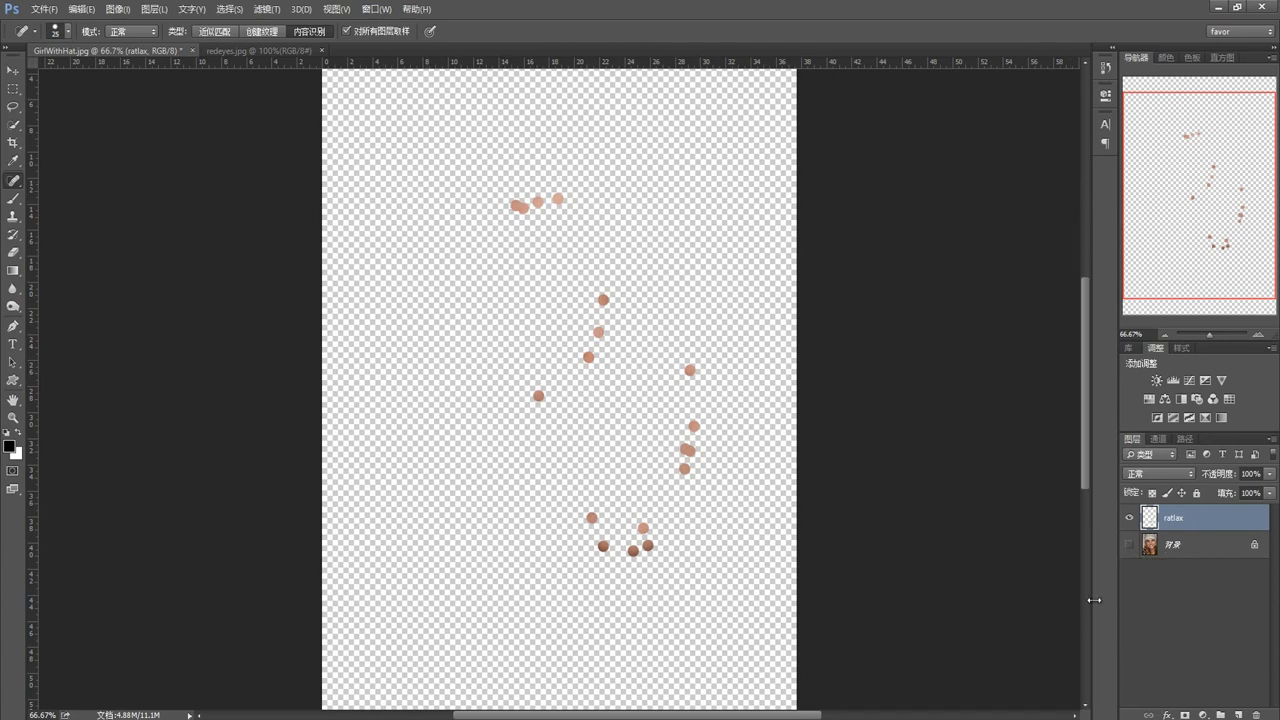
{"action": "left_click", "coordinate": [1129, 545]}
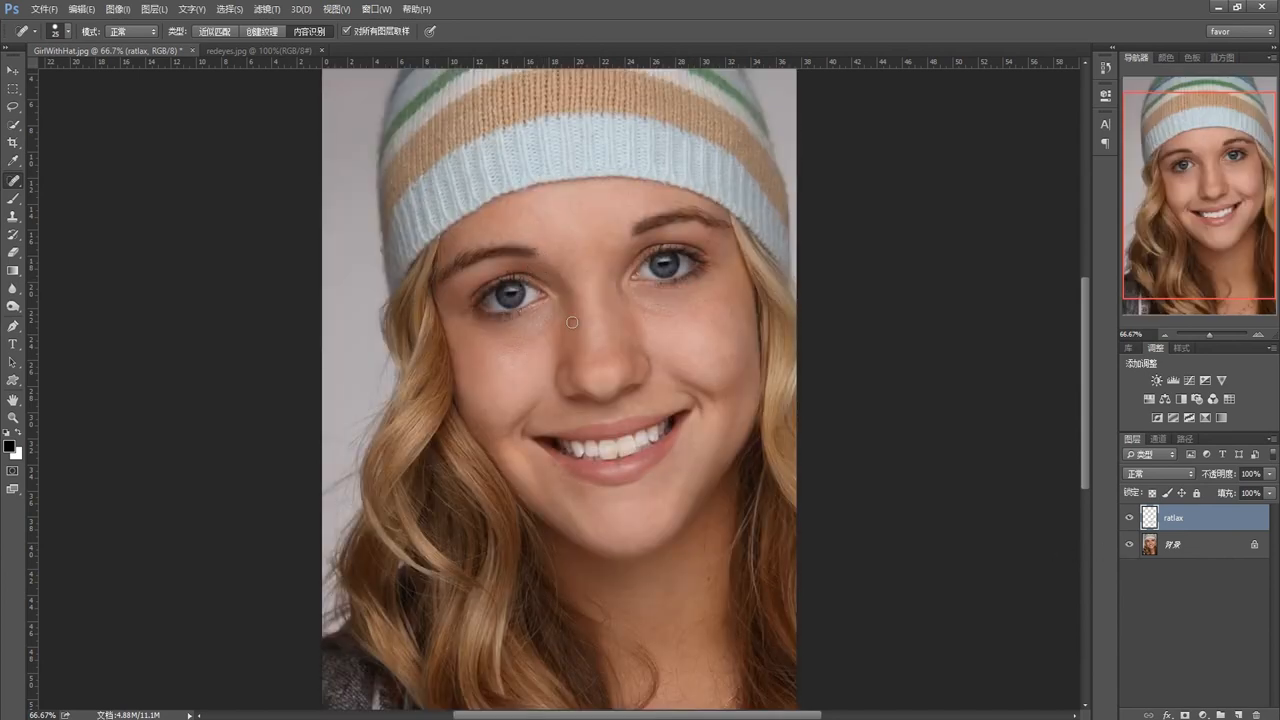
Step: On the background layer, outline a cheek patch below the image-right eye and replace it with skin nearer the nose using the Patch tool in Normal mode
{"action": "right_click", "coordinate": [11, 182]}
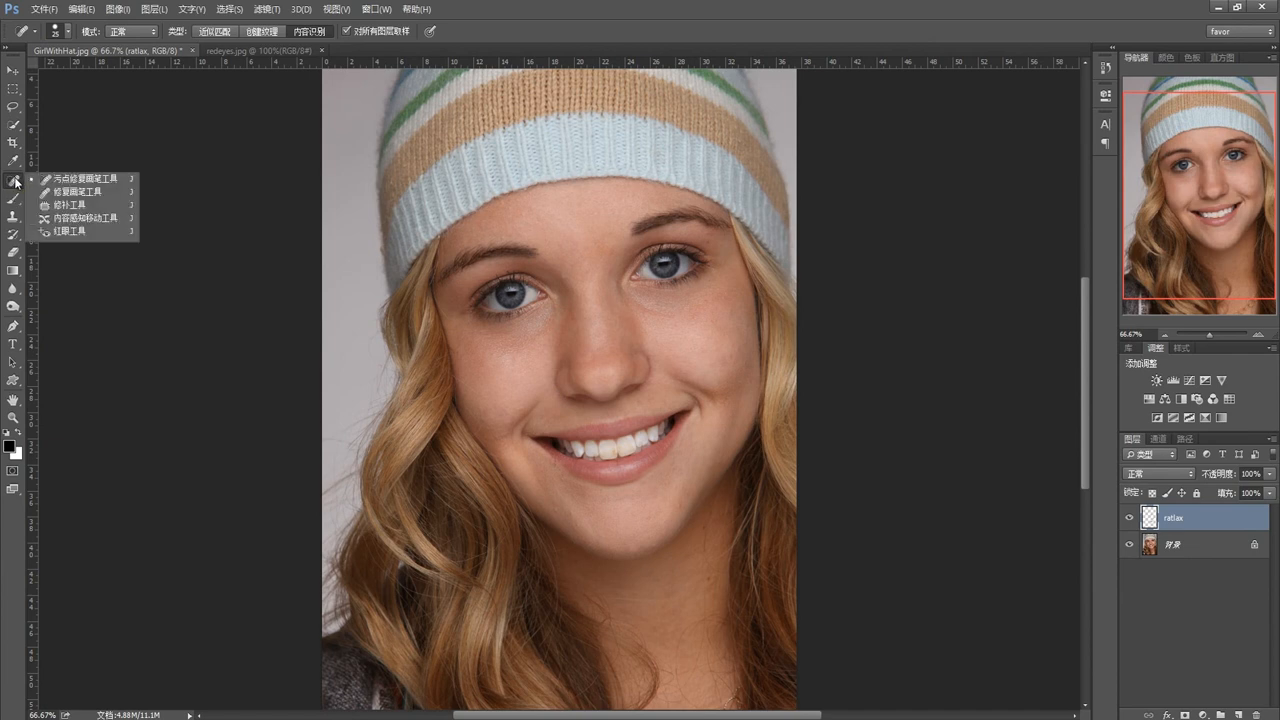
{"action": "left_click", "coordinate": [63, 205]}
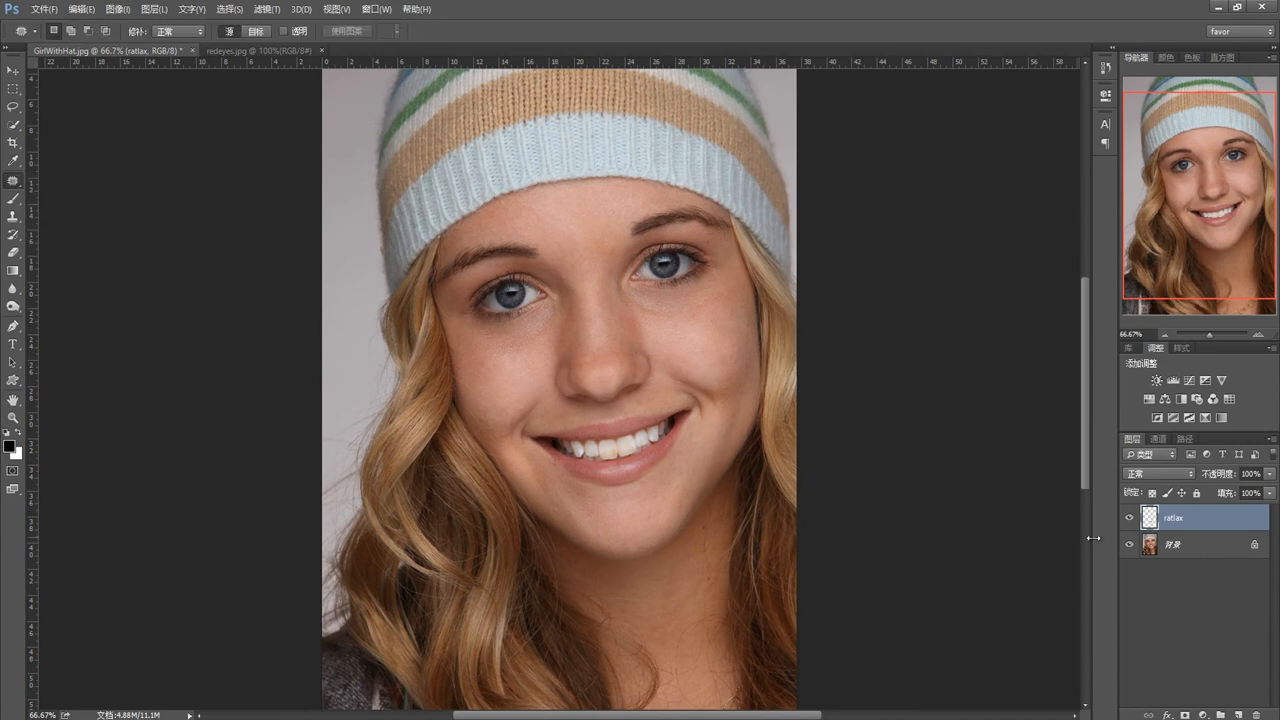
{"action": "left_click", "coordinate": [1147, 545]}
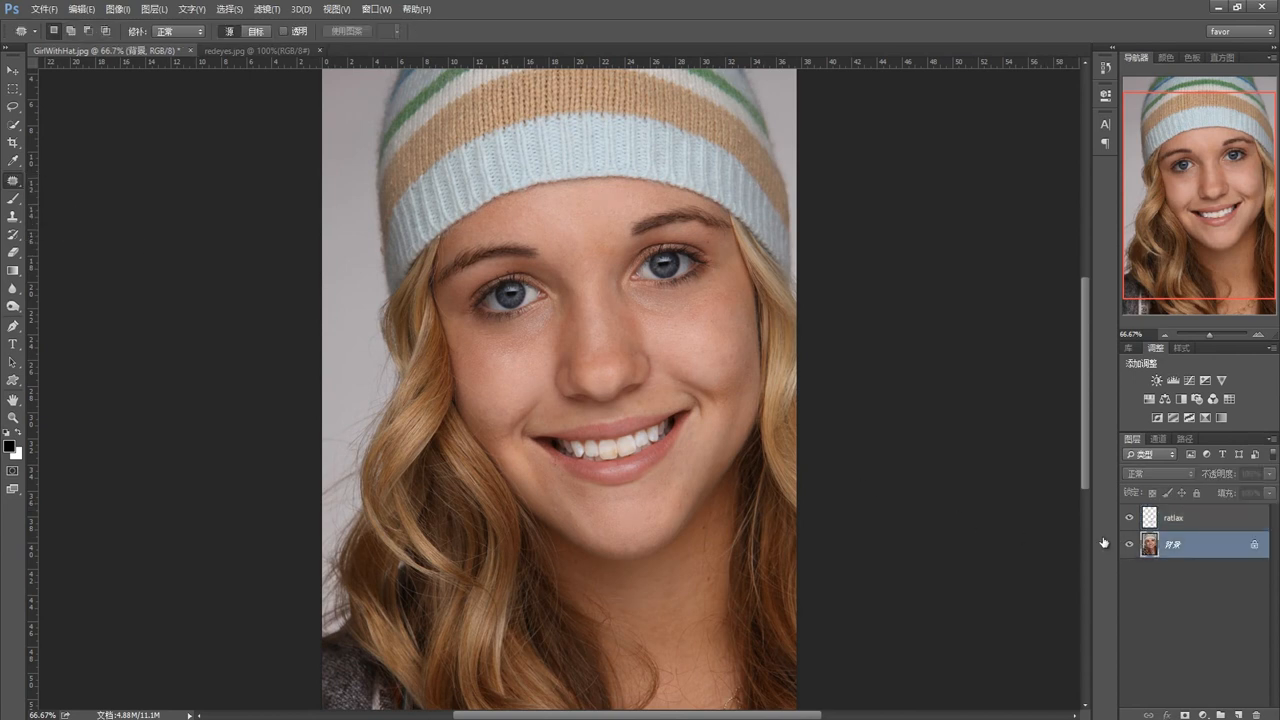
{"action": "mouse_move", "coordinate": [727, 346]}
{"action": "left_mouse_down"}
{"action": "mouse_move", "coordinate": [709, 354]}
{"action": "mouse_move", "coordinate": [734, 371]}
{"action": "mouse_move", "coordinate": [744, 352]}
{"action": "mouse_move", "coordinate": [729, 348]}
{"action": "left_mouse_up"}
{"action": "left_click", "coordinate": [180, 33]}
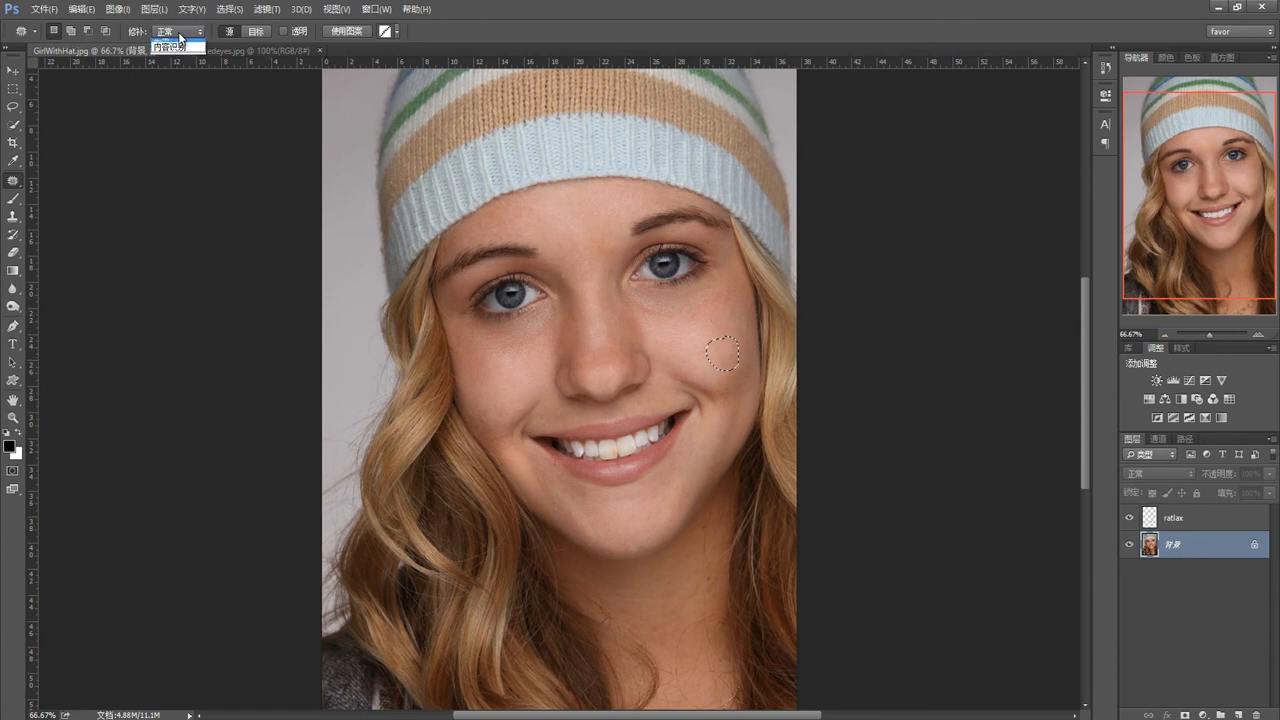
{"action": "left_click", "coordinate": [177, 44]}
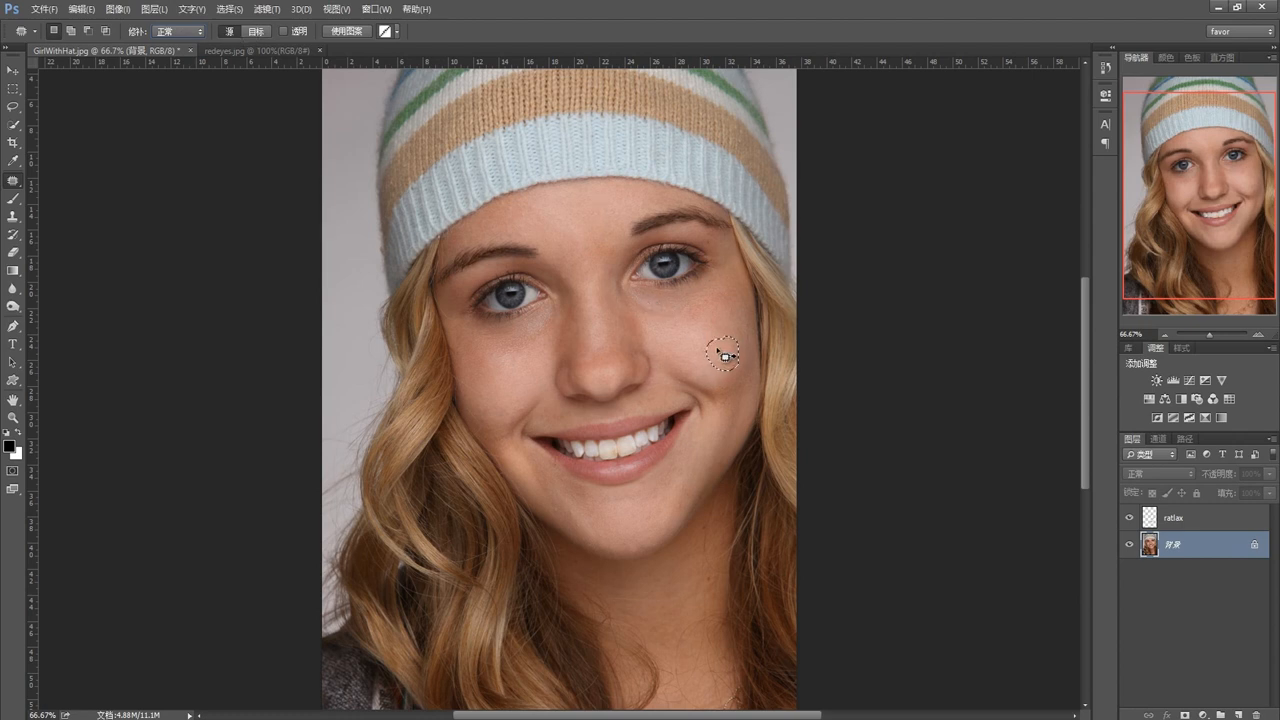
{"action": "left_click_drag", "start_coordinate": [711, 350], "coordinate": [667, 333]}
Step: Patch the moles beside the image-right mouth corner with nearby skin using the Patch tool, then deselect
{"action": "left_click", "coordinate": [12, 89]}
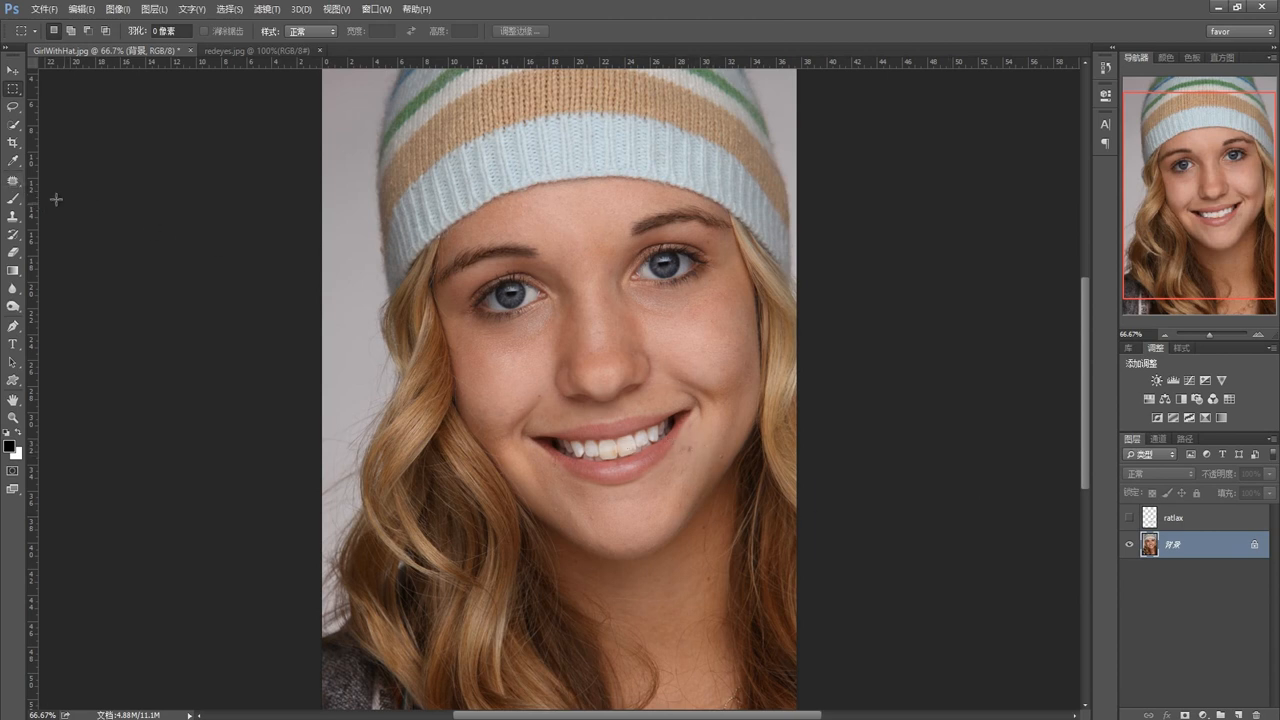
{"action": "left_click", "coordinate": [13, 180]}
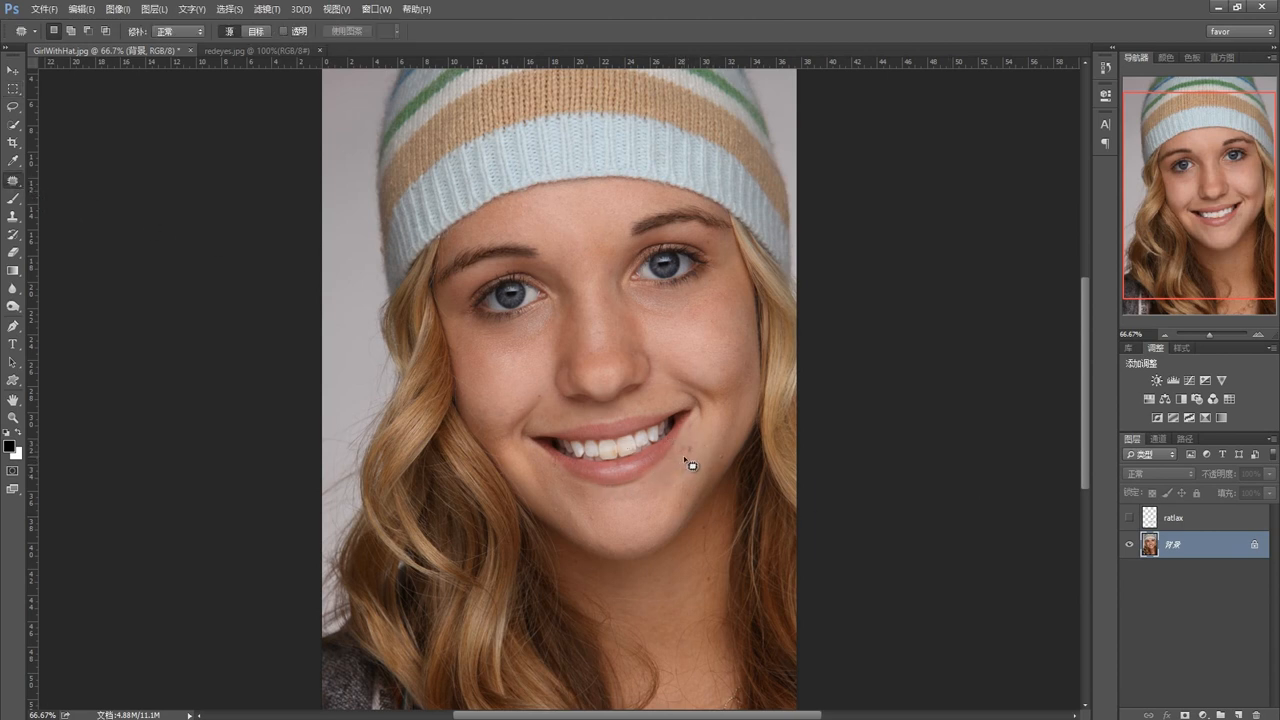
{"action": "mouse_move", "coordinate": [697, 441]}
{"action": "left_mouse_down"}
{"action": "mouse_move", "coordinate": [679, 478]}
{"action": "mouse_move", "coordinate": [698, 479]}
{"action": "mouse_move", "coordinate": [664, 488]}
{"action": "mouse_move", "coordinate": [706, 440]}
{"action": "left_mouse_up"}
{"action": "key", "text": "ctrl+d"}
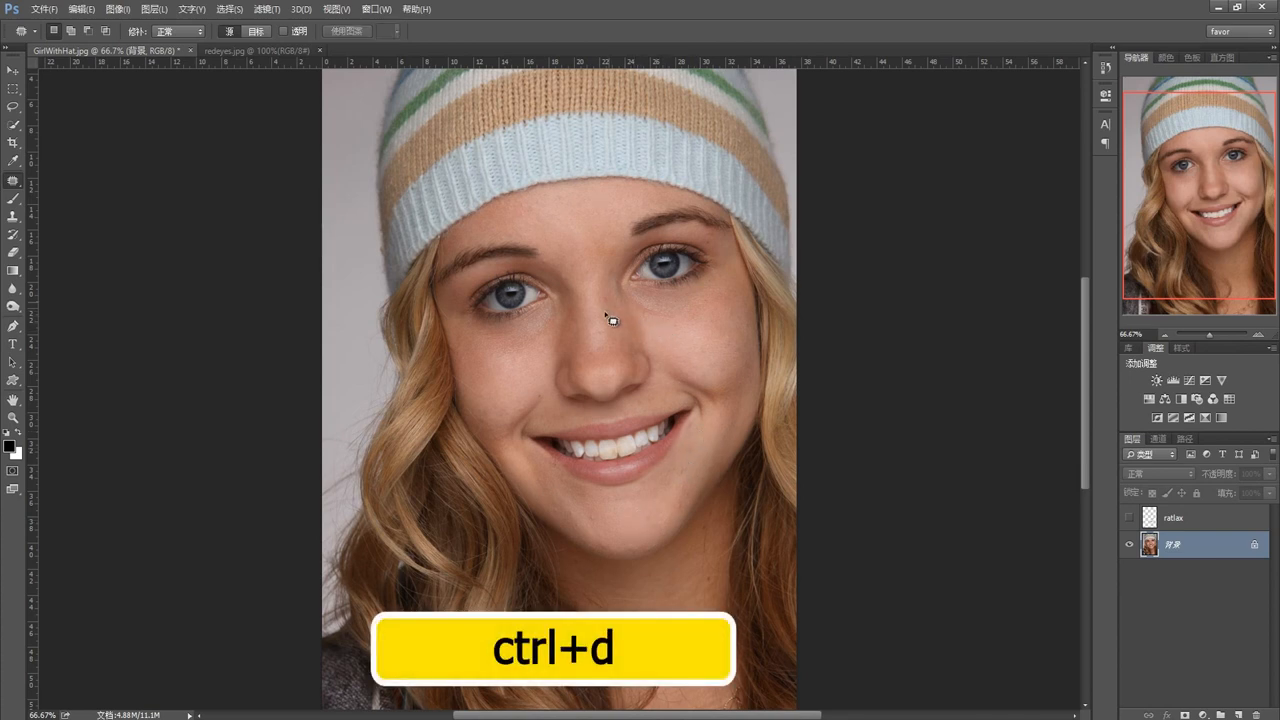
Step: Patch the spots along the nose bridge with adjacent clean skin and clear the selection
{"action": "mouse_move", "coordinate": [614, 308]}
{"action": "left_mouse_down"}
{"action": "mouse_move", "coordinate": [617, 292]}
{"action": "mouse_move", "coordinate": [597, 306]}
{"action": "mouse_move", "coordinate": [595, 281]}
{"action": "left_mouse_up"}
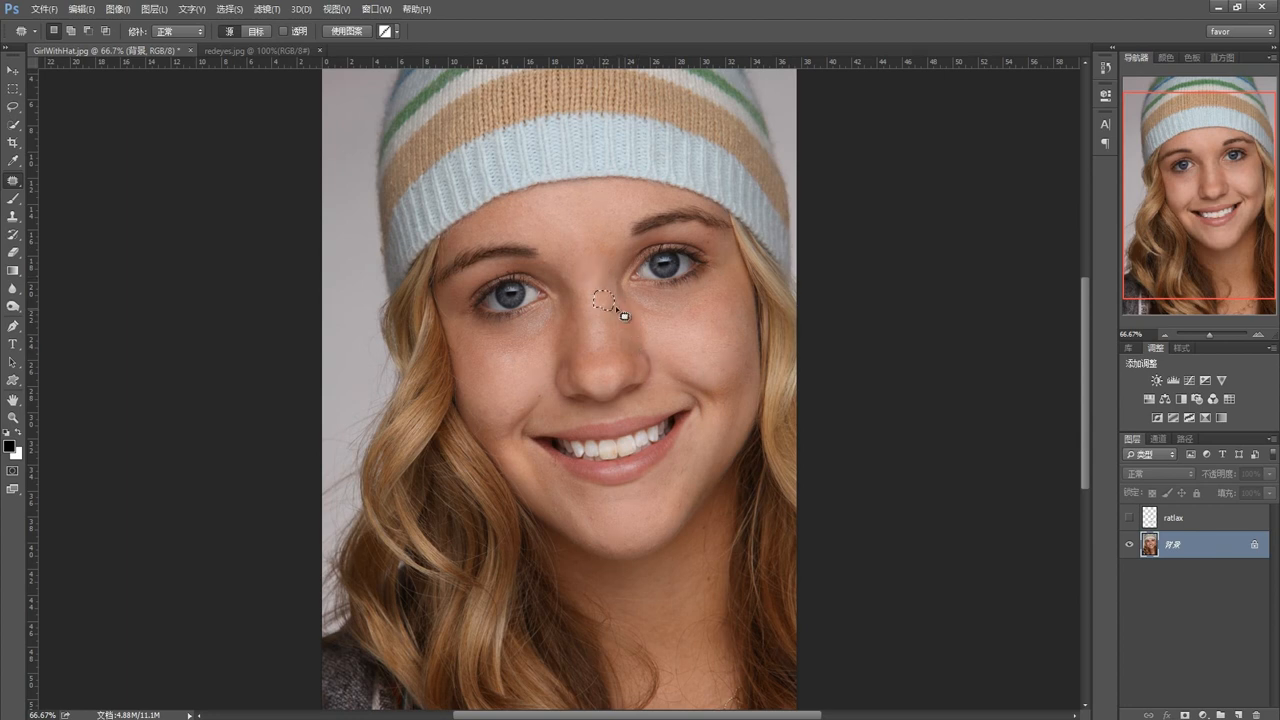
{"action": "left_click", "coordinate": [592, 347]}
{"action": "left_click_drag", "start_coordinate": [594, 351], "coordinate": [606, 335]}
{"action": "key", "text": "ctrl+d"}
Step: Outline the image-right cheek below the eye with the Lasso and try filling it with History content
{"action": "key", "text": "l"}
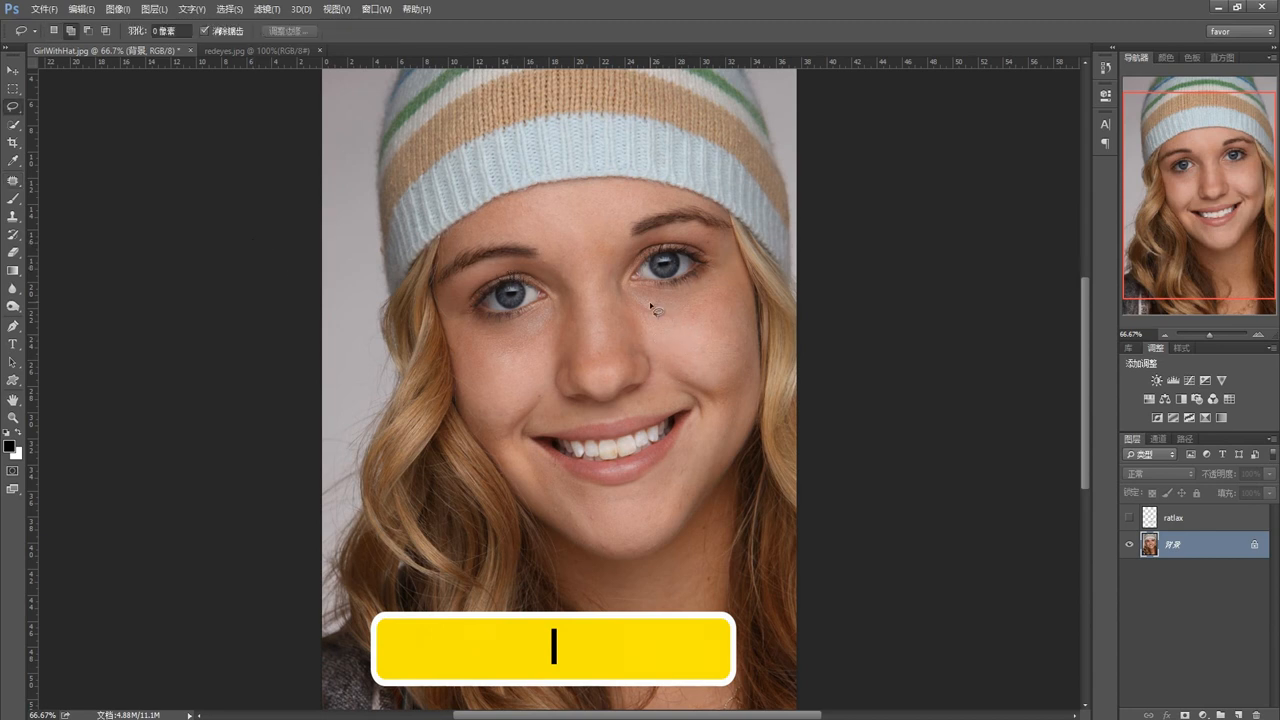
{"action": "mouse_move", "coordinate": [651, 305]}
{"action": "left_mouse_down"}
{"action": "mouse_move", "coordinate": [666, 373]}
{"action": "mouse_move", "coordinate": [727, 417]}
{"action": "mouse_move", "coordinate": [743, 395]}
{"action": "mouse_move", "coordinate": [732, 283]}
{"action": "mouse_move", "coordinate": [651, 303]}
{"action": "left_mouse_up"}
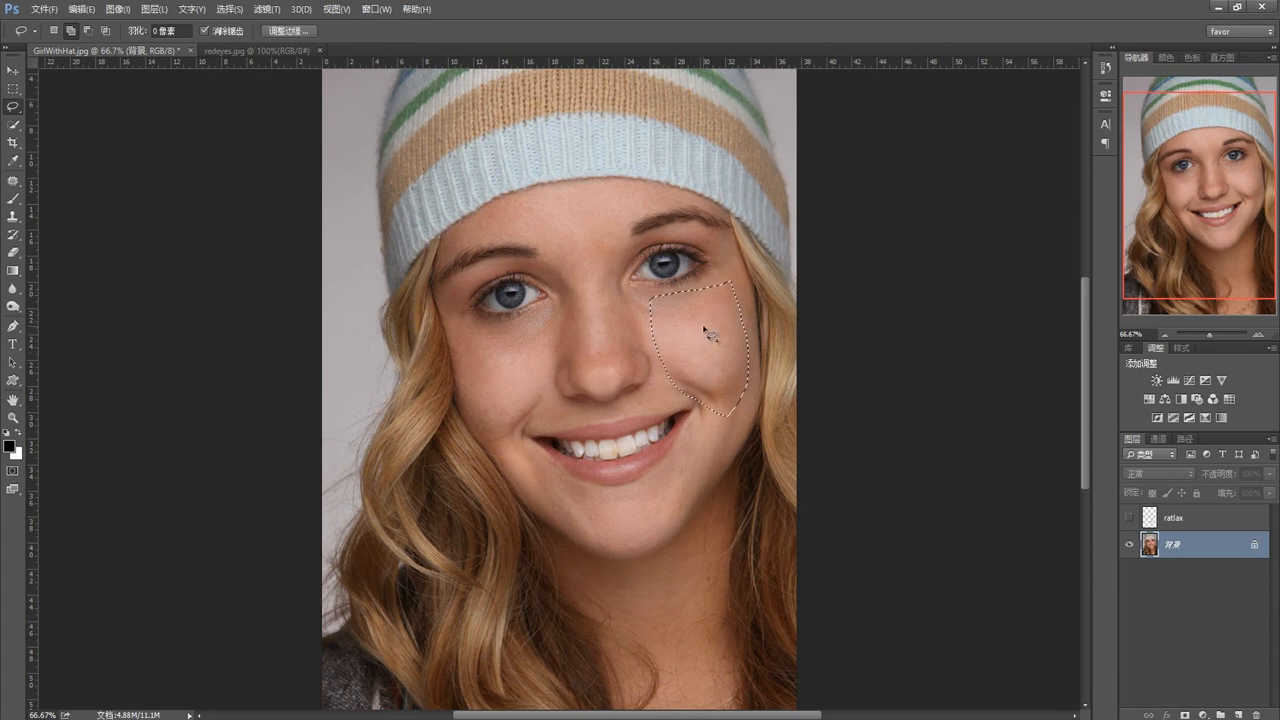
{"action": "left_click", "coordinate": [91, 10]}
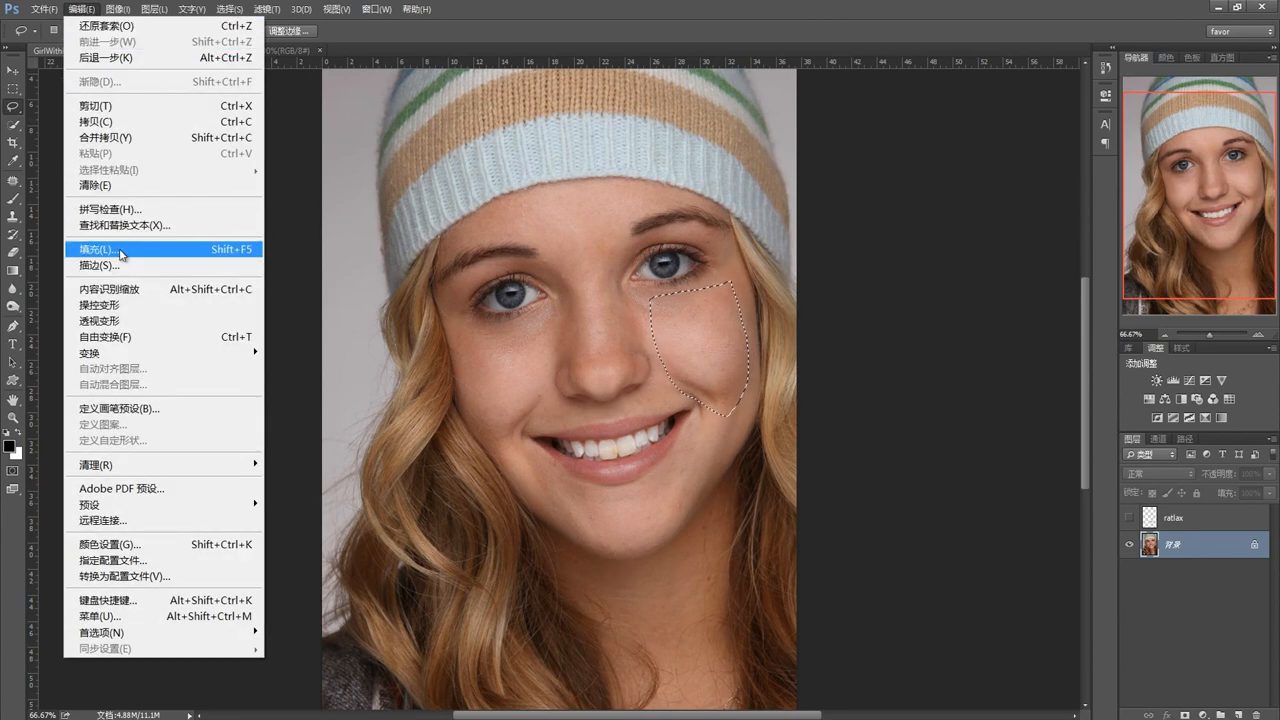
{"action": "left_click", "coordinate": [119, 251]}
{"action": "left_click_drag", "start_coordinate": [212, 214], "coordinate": [270, 240]}
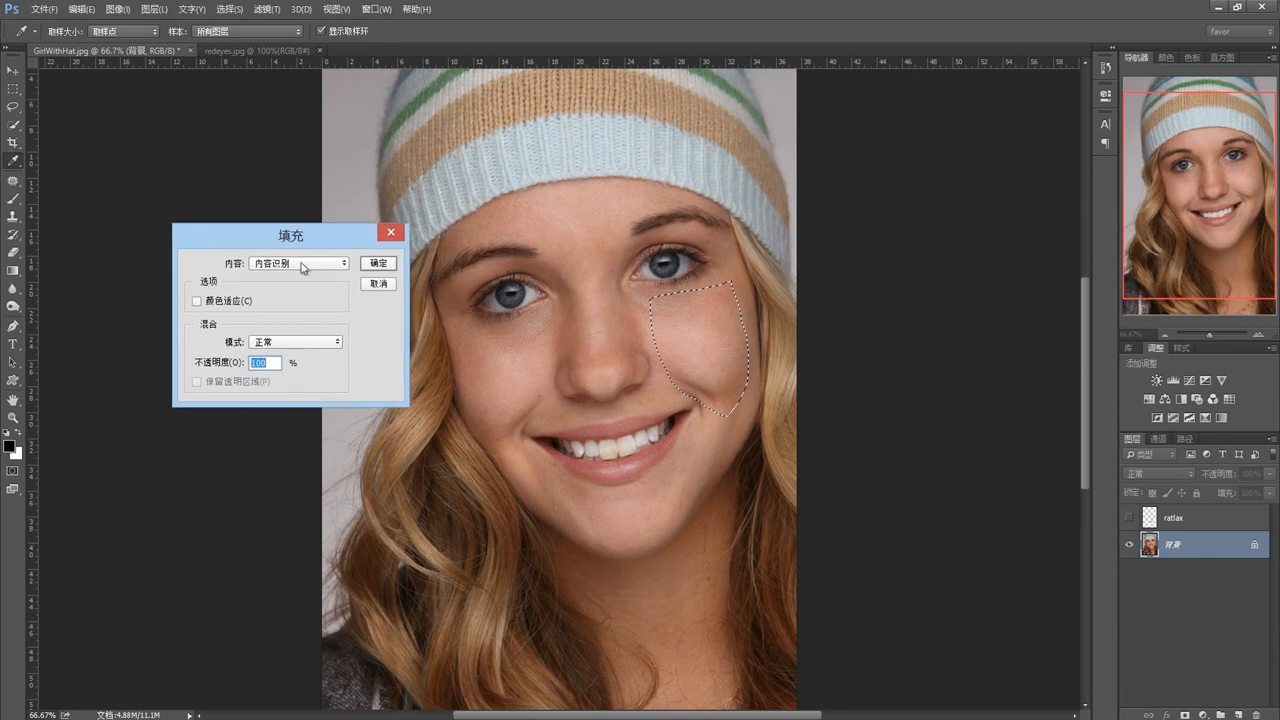
{"action": "left_click", "coordinate": [341, 266]}
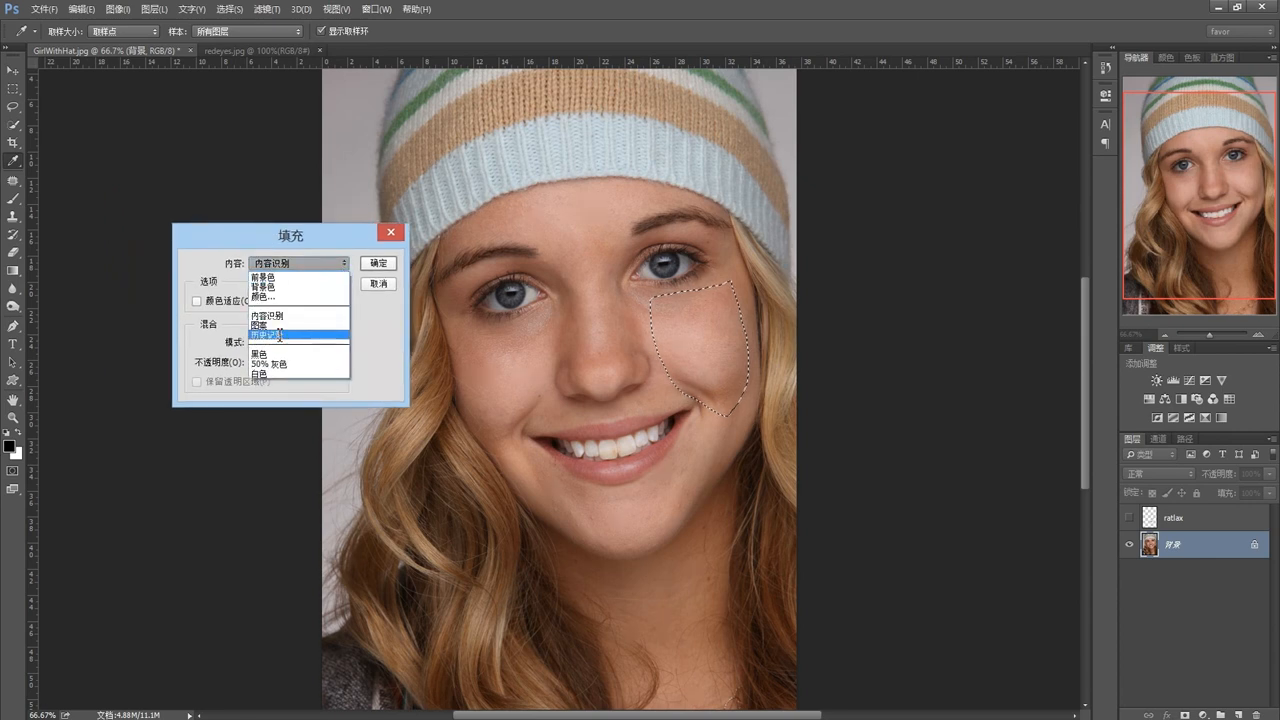
{"action": "left_click", "coordinate": [280, 338]}
{"action": "left_click", "coordinate": [385, 266]}
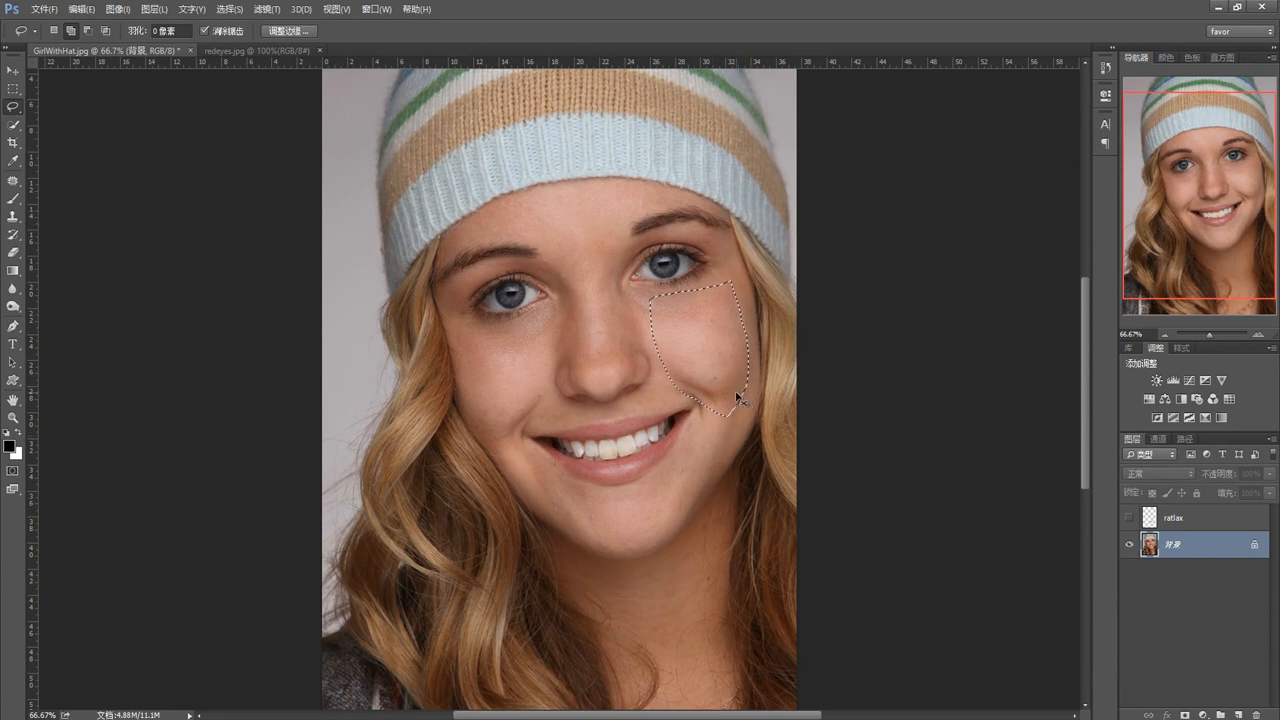
{"action": "key", "text": "ctrl+d"}
Step: Review the recorded edits in an enlarged History list, going back to the last patch and returning to the lasso state
{"action": "left_click", "coordinate": [1105, 68]}
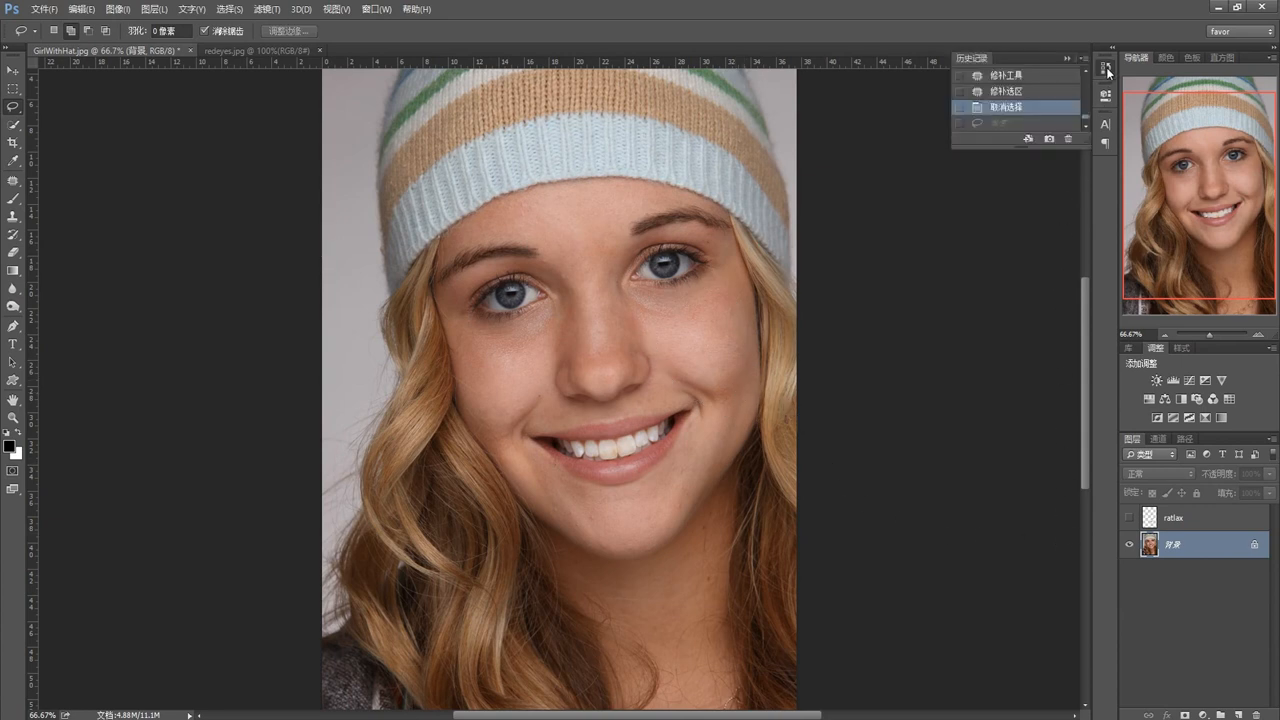
{"action": "left_click", "coordinate": [1010, 91]}
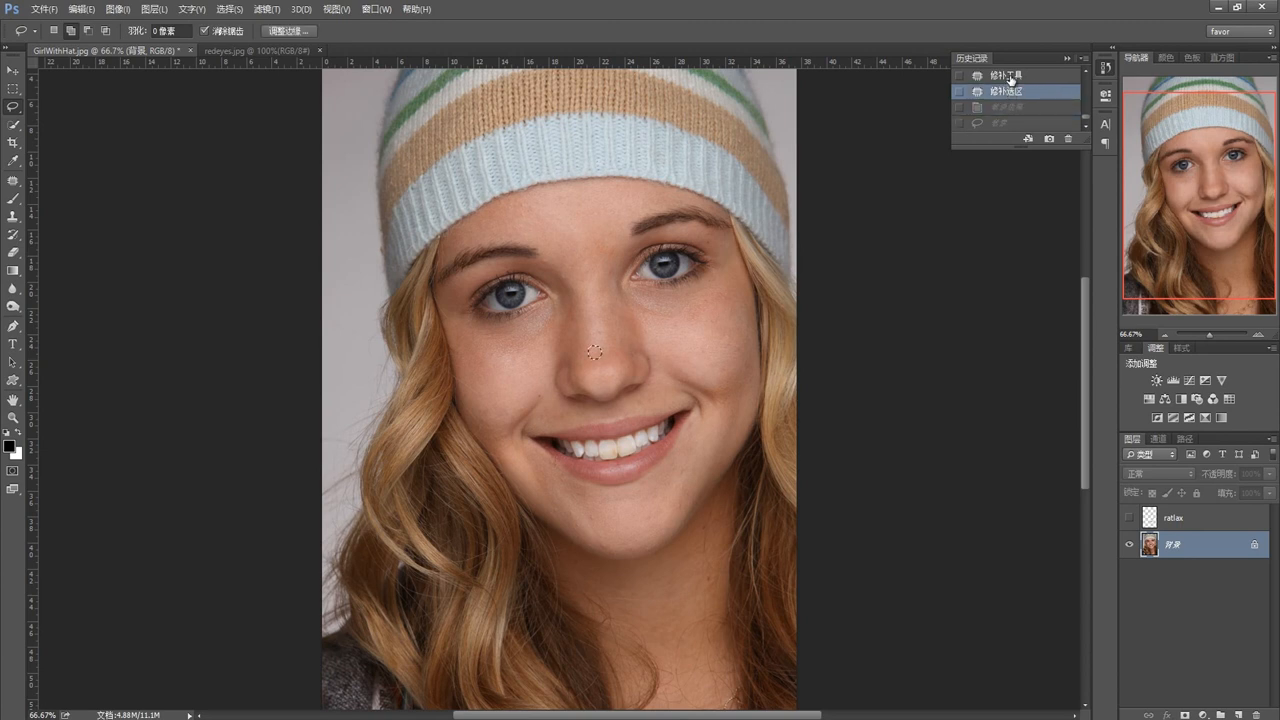
{"action": "scroll", "coordinate": [1010, 79], "scroll_direction": "up", "scroll_amount": 3}
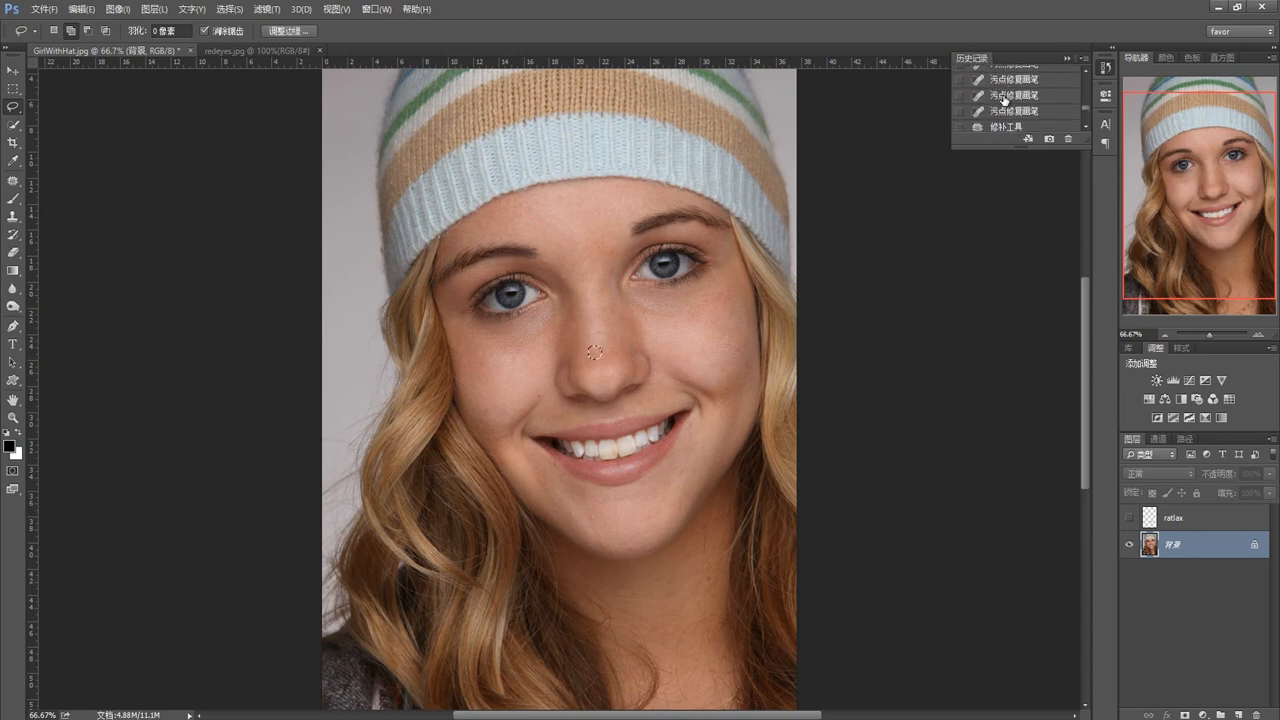
{"action": "scroll", "coordinate": [1004, 99], "scroll_direction": "up", "scroll_amount": 5}
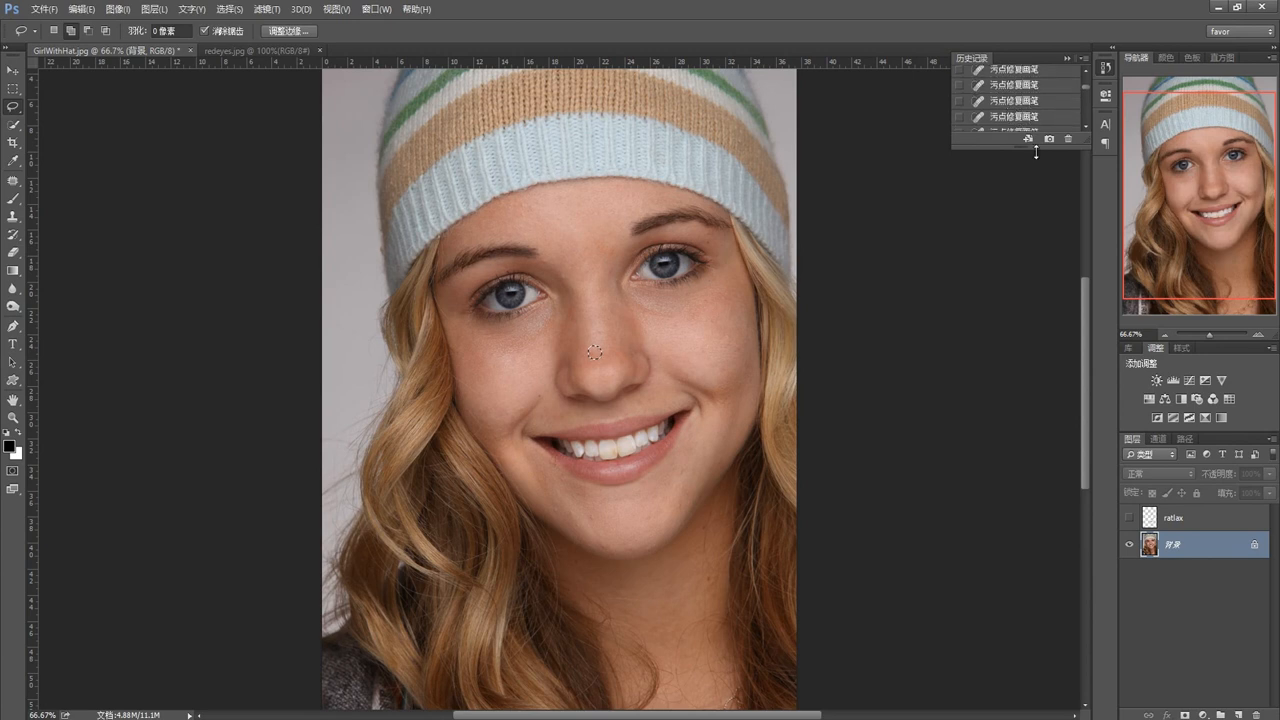
{"action": "left_click_drag", "start_coordinate": [1019, 163], "coordinate": [1020, 517]}
{"action": "left_click_drag", "start_coordinate": [1088, 338], "coordinate": [1084, 467]}
{"action": "left_click", "coordinate": [993, 492]}
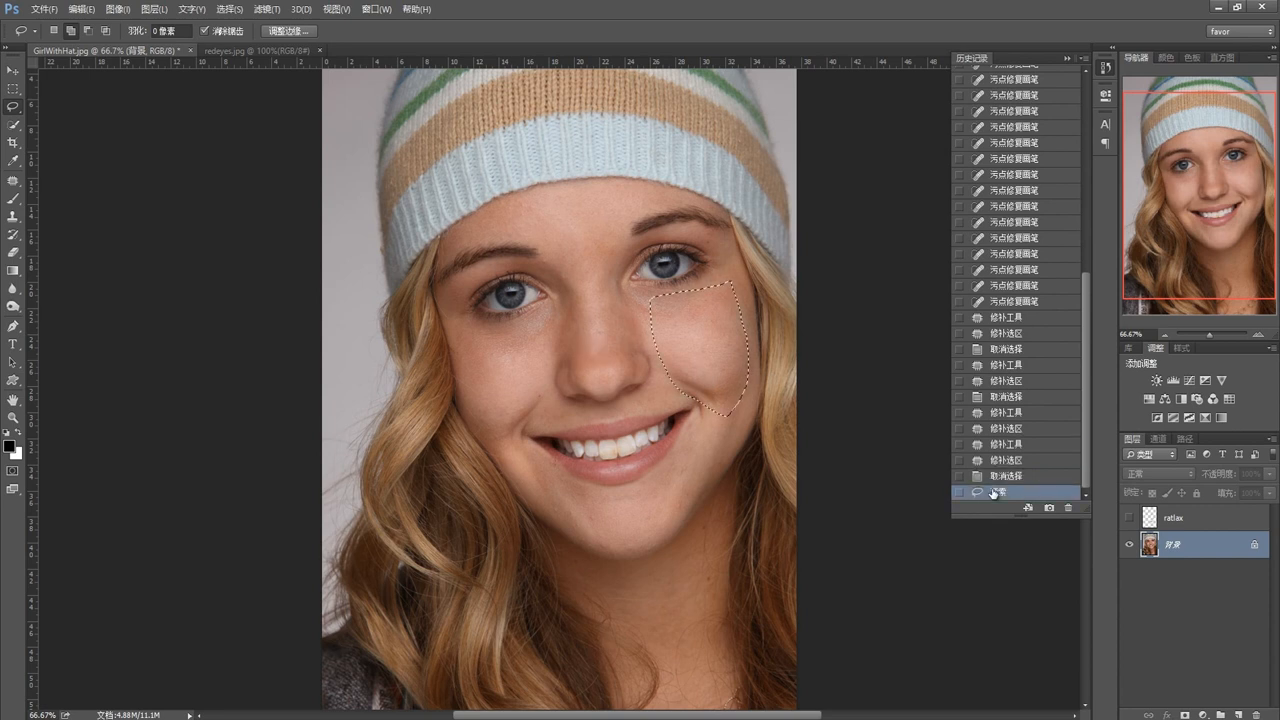
Step: Compare the retouched portrait with its original GirlWithHat.jpg snapshot, restore the latest history state, and undo the cheek lasso
{"action": "scroll", "coordinate": [1001, 400], "scroll_direction": "up", "scroll_amount": 10}
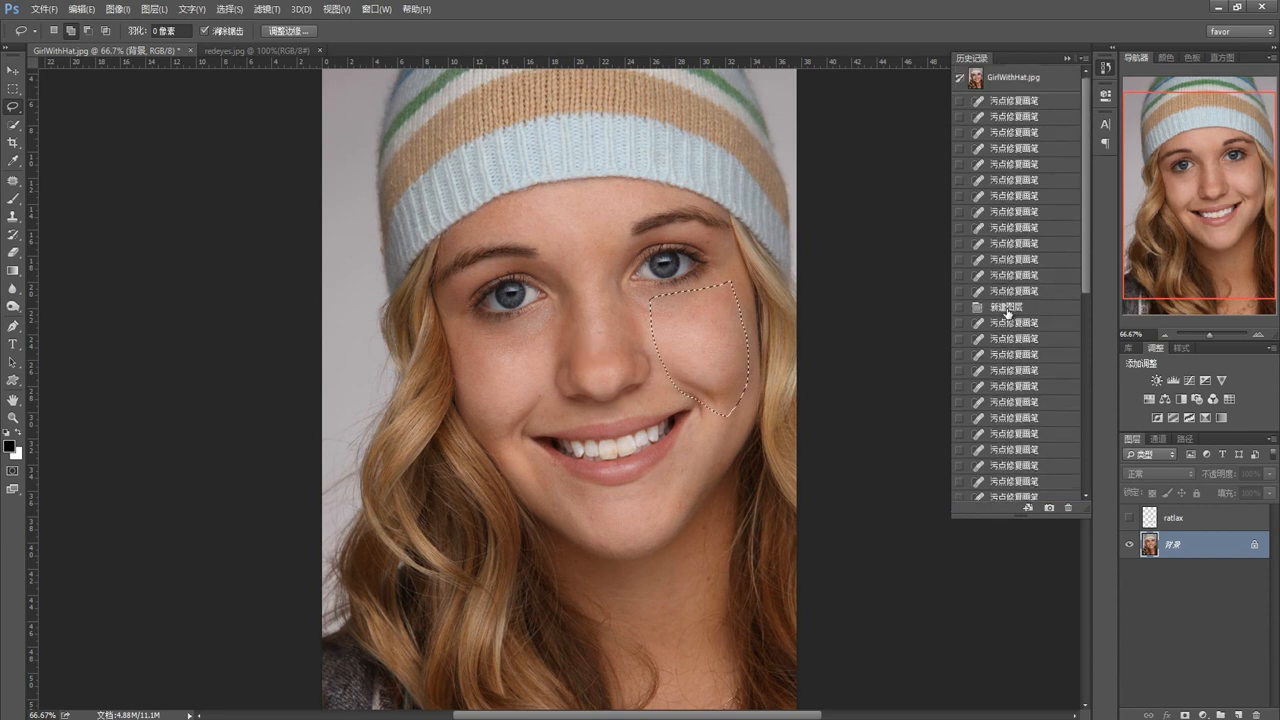
{"action": "left_click", "coordinate": [977, 78]}
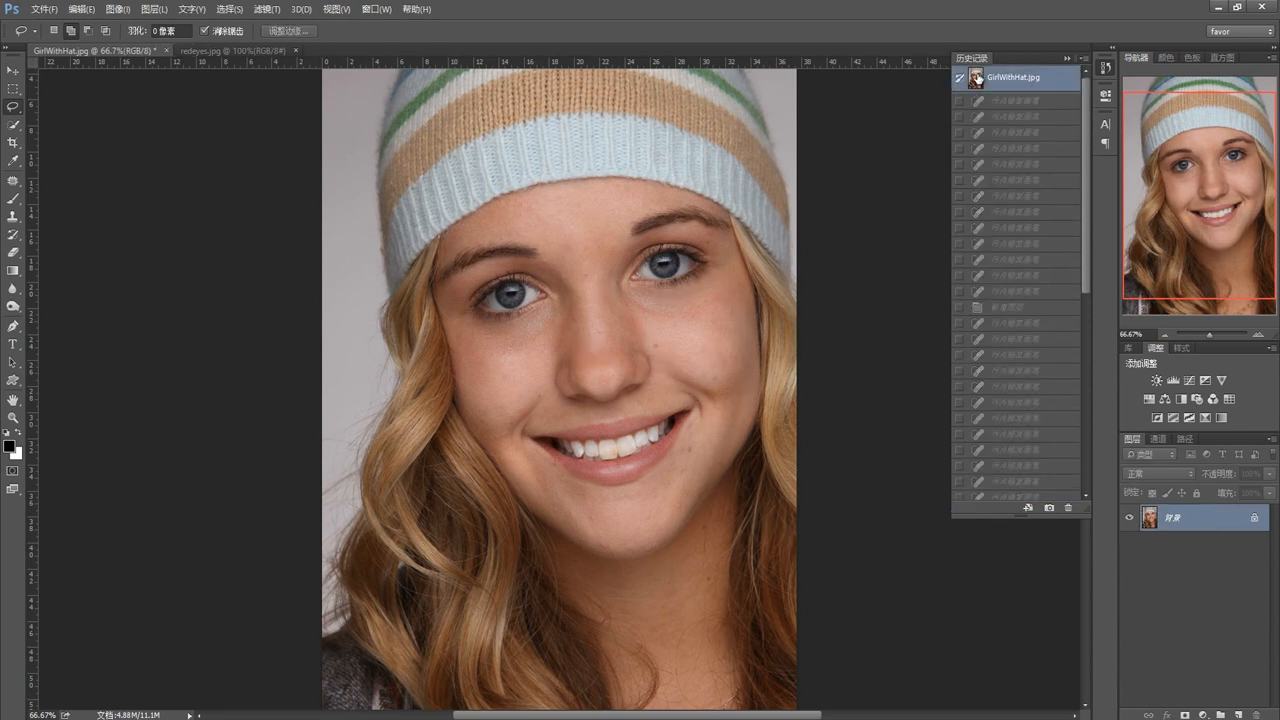
{"action": "scroll", "coordinate": [1012, 410], "scroll_direction": "down", "scroll_amount": 10}
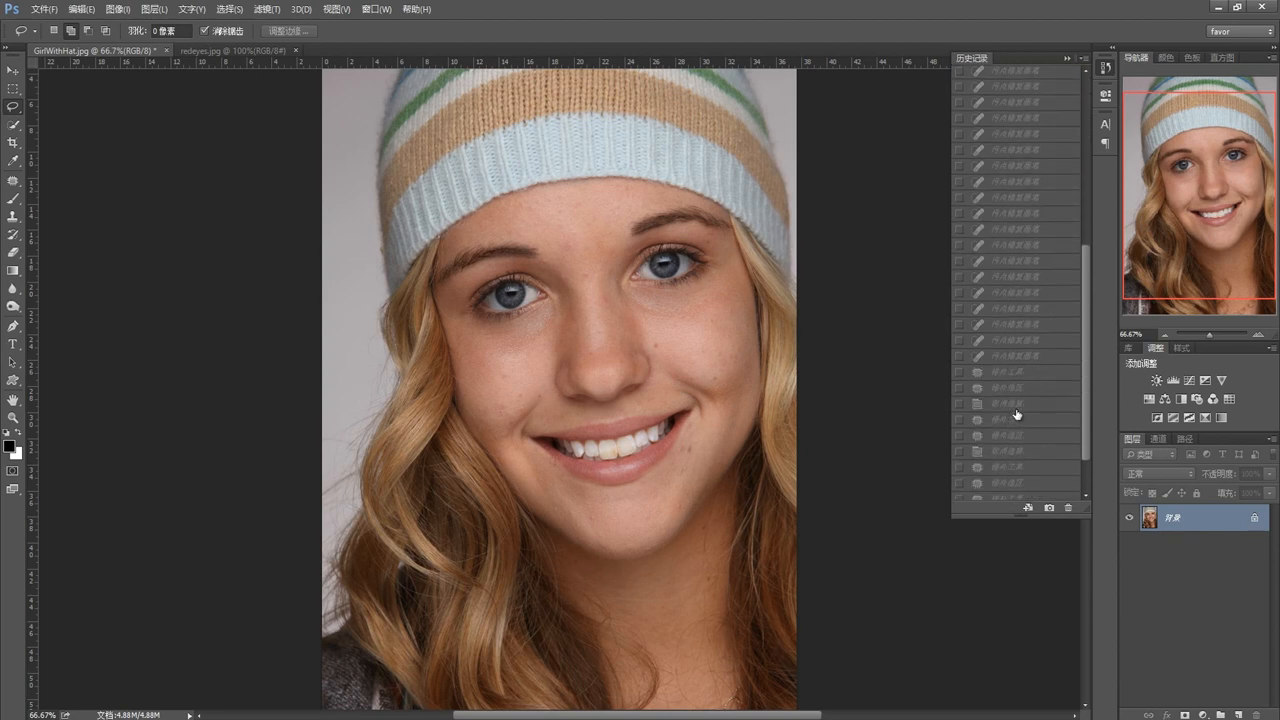
{"action": "left_click", "coordinate": [988, 492]}
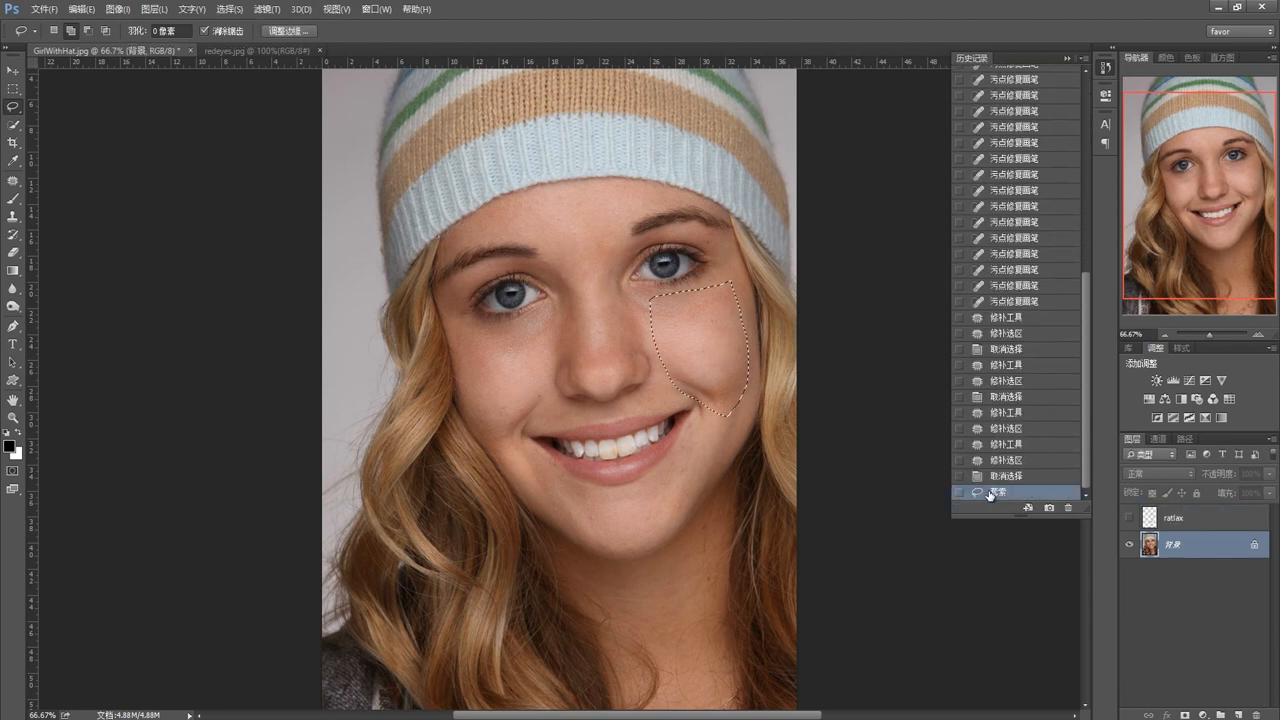
{"action": "key", "text": "alt+ctrl+z"}
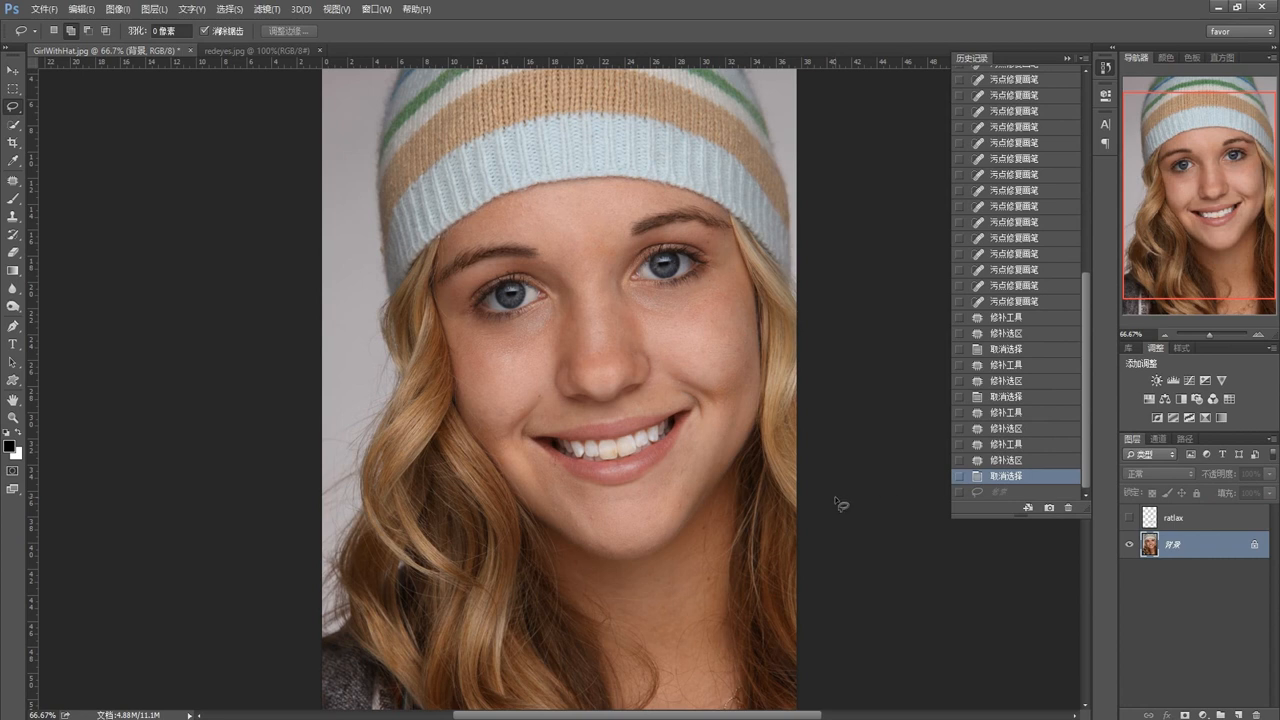
{"action": "left_click", "coordinate": [1066, 57]}
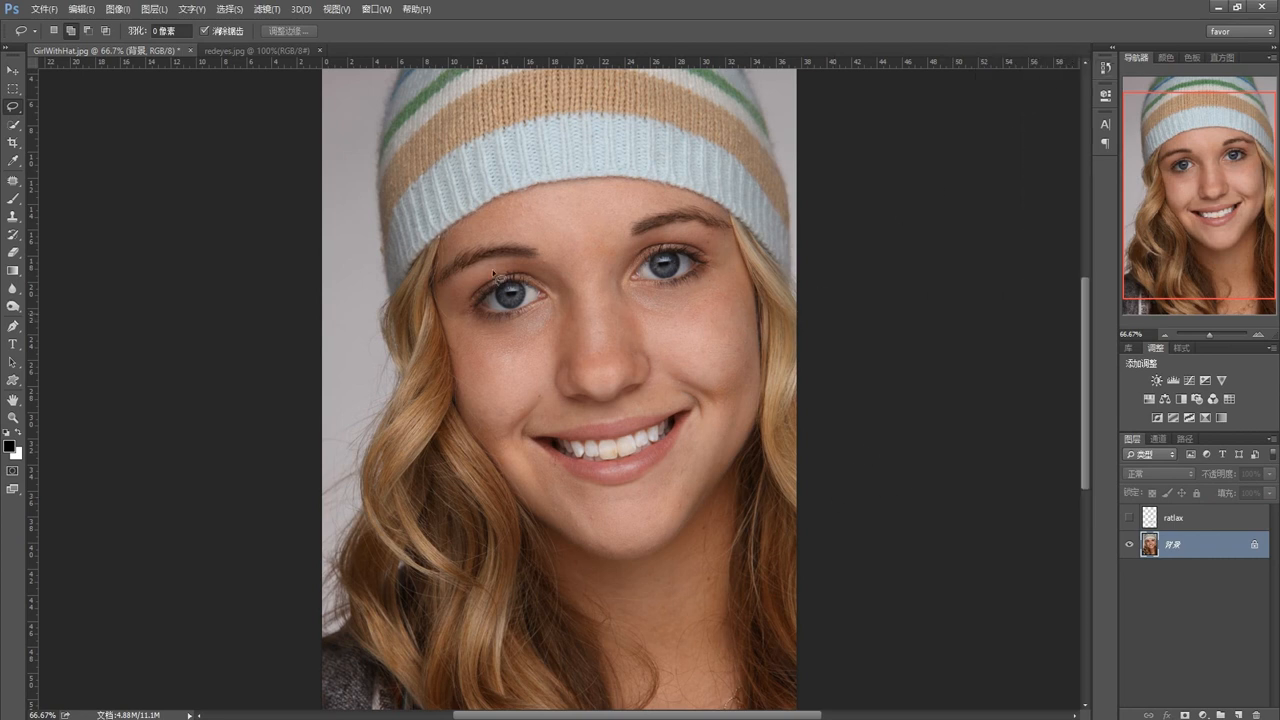
Step: Remove the red-eye from both pupils in redeyes.jpg using the Red Eye tool, and return to GirlWithHat.jpg
{"action": "left_click", "coordinate": [13, 181]}
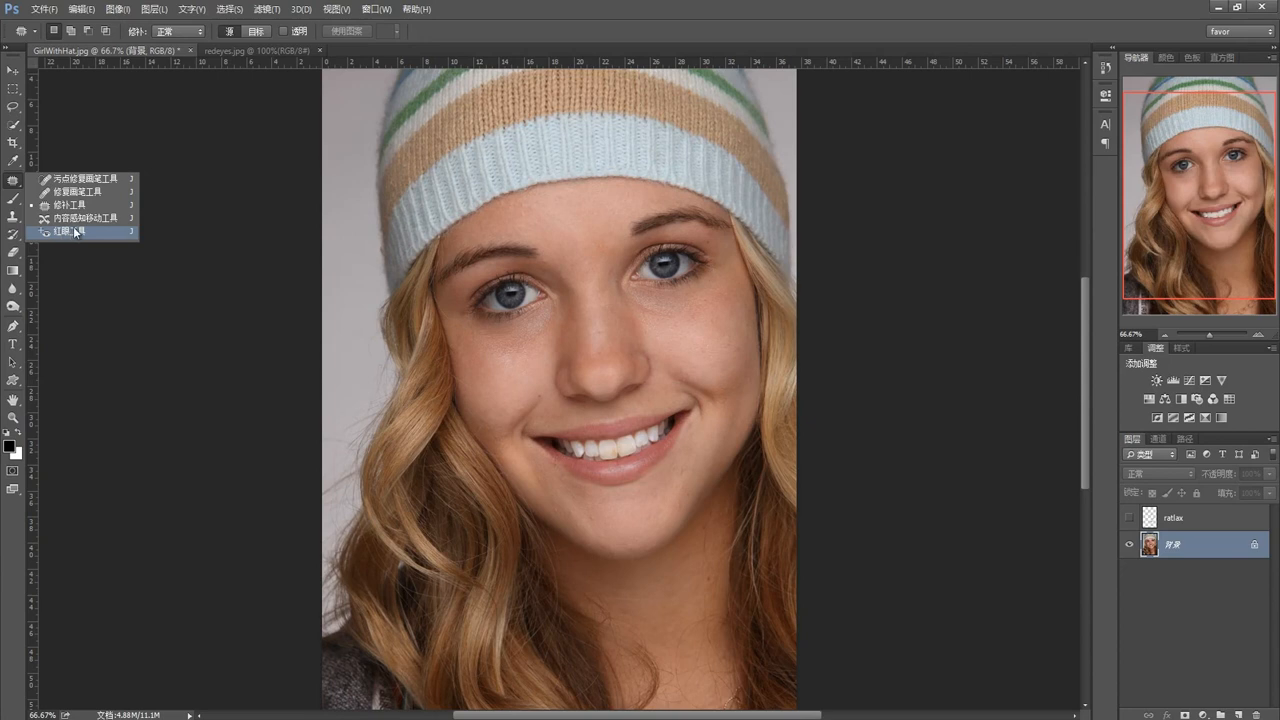
{"action": "left_click", "coordinate": [228, 48]}
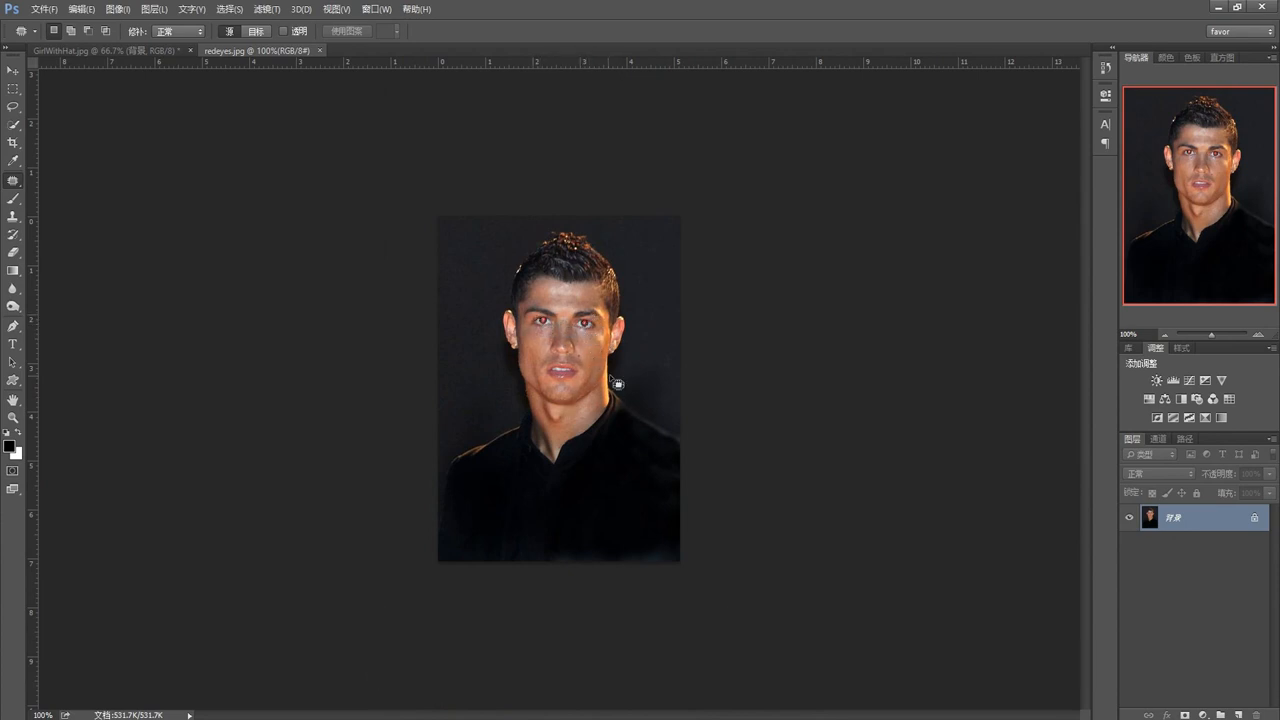
{"action": "right_click", "coordinate": [16, 184]}
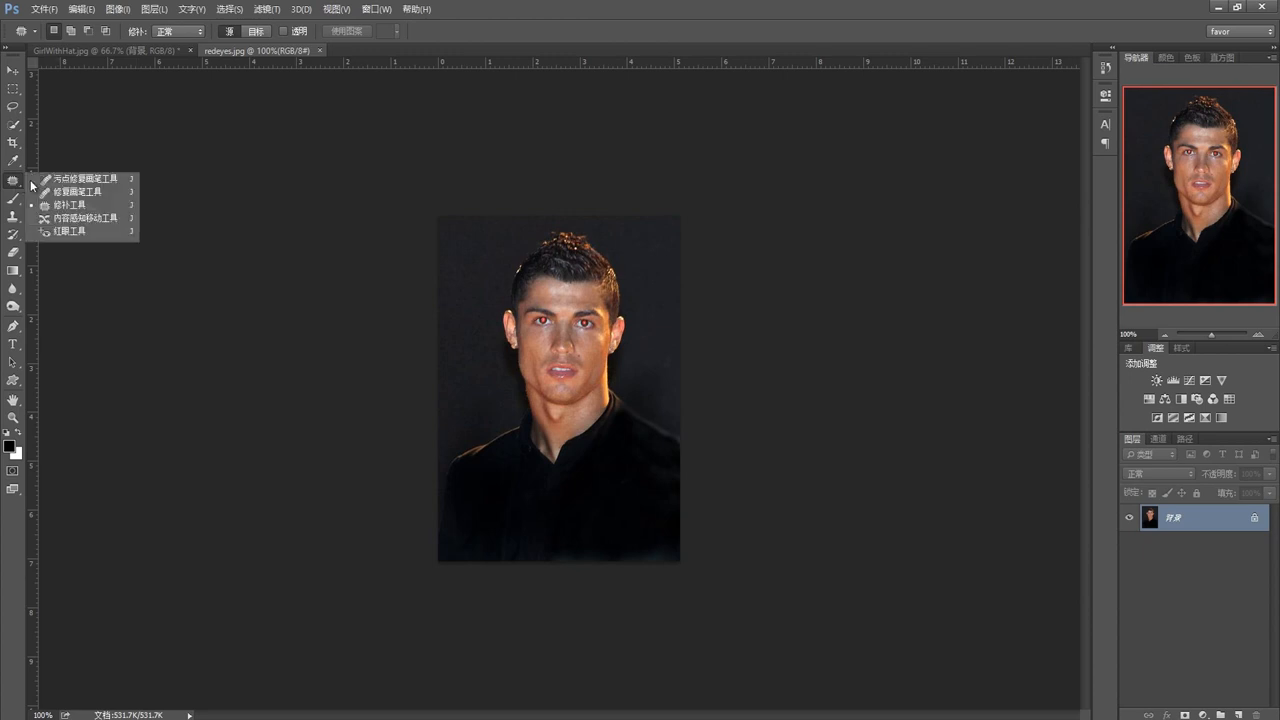
{"action": "left_click", "coordinate": [62, 236]}
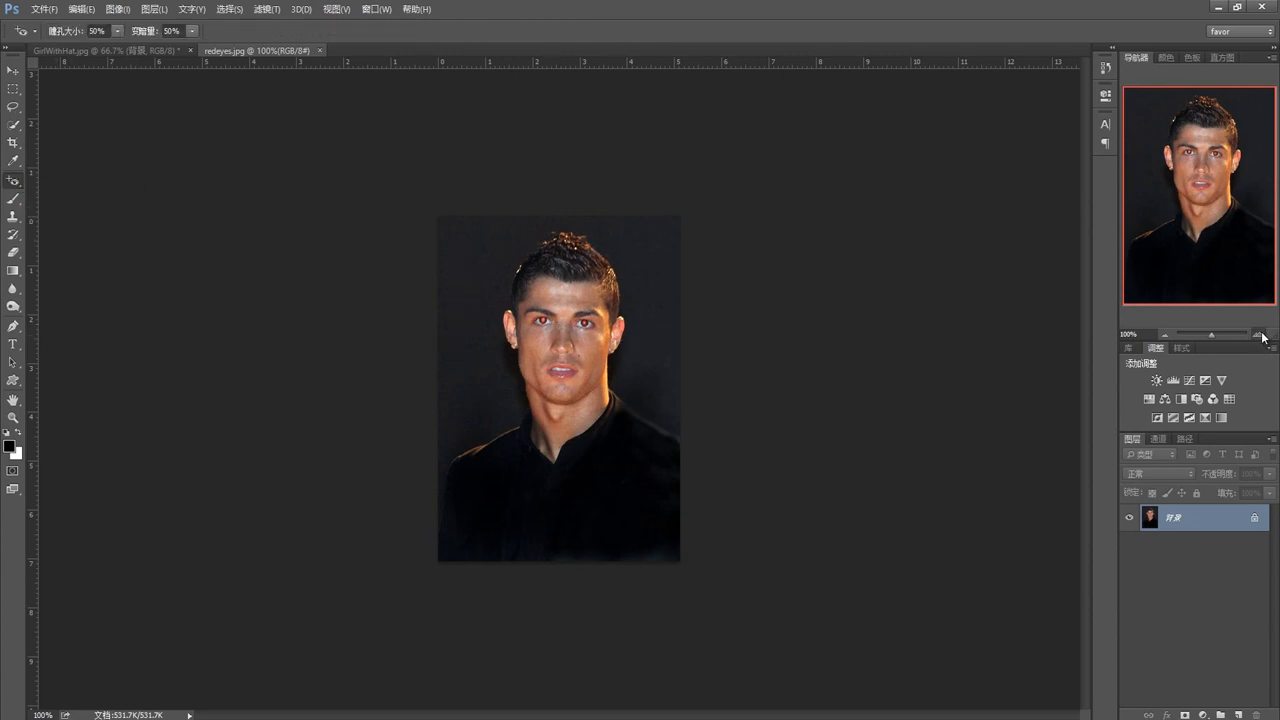
{"action": "key", "text": "ctrl+plus"}
{"action": "key", "text": "ctrl+plus"}
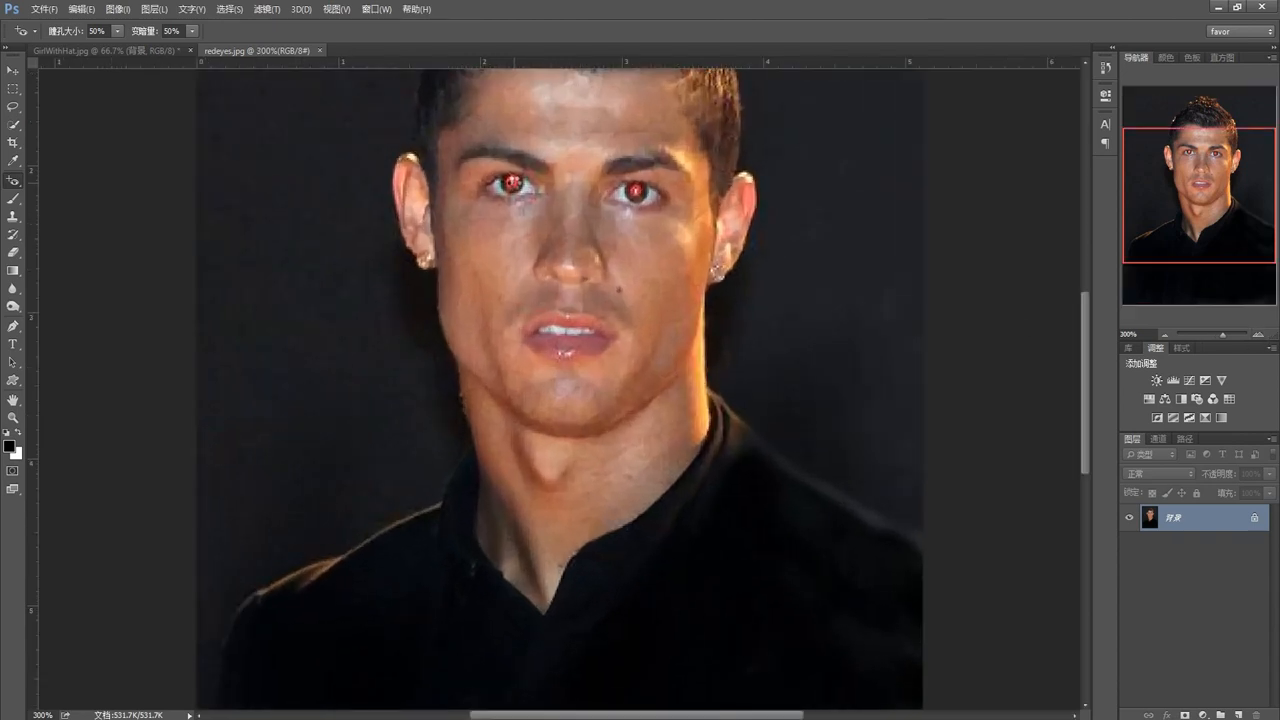
{"action": "left_click", "coordinate": [512, 182]}
{"action": "left_click", "coordinate": [645, 195]}
{"action": "left_click", "coordinate": [1163, 335]}
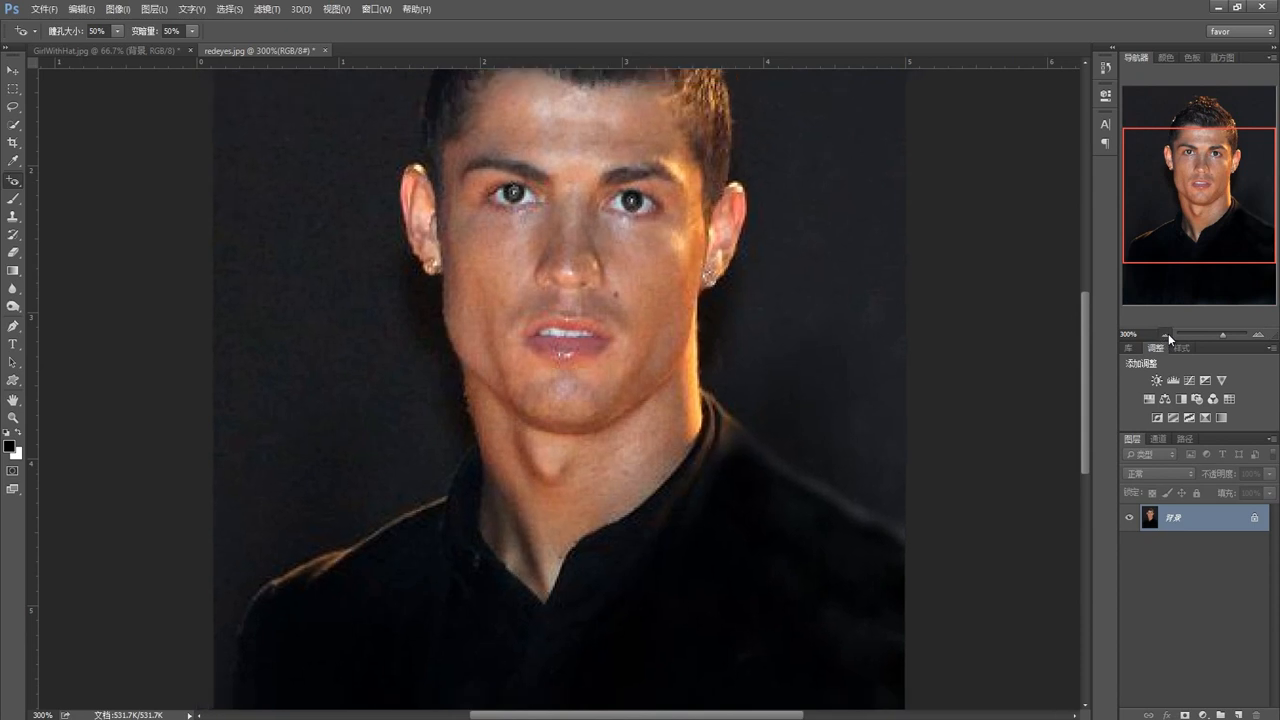
{"action": "left_click", "coordinate": [1166, 334]}
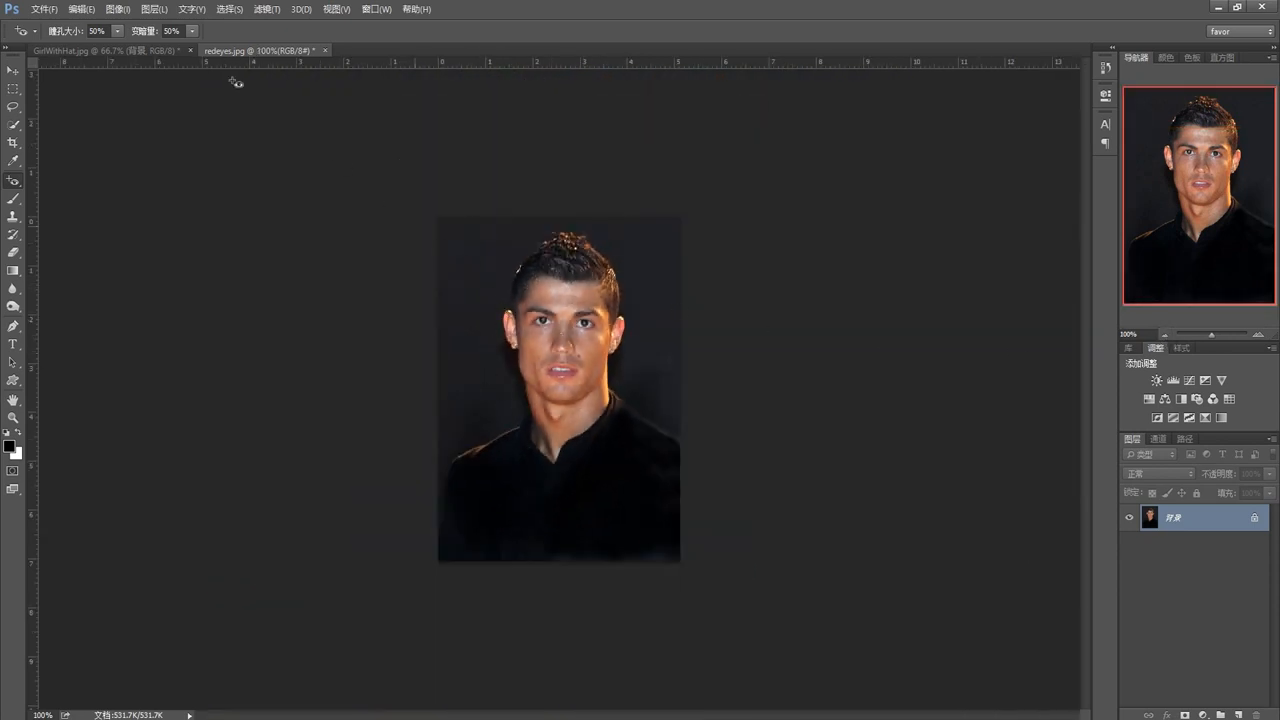
{"action": "left_click", "coordinate": [148, 51]}
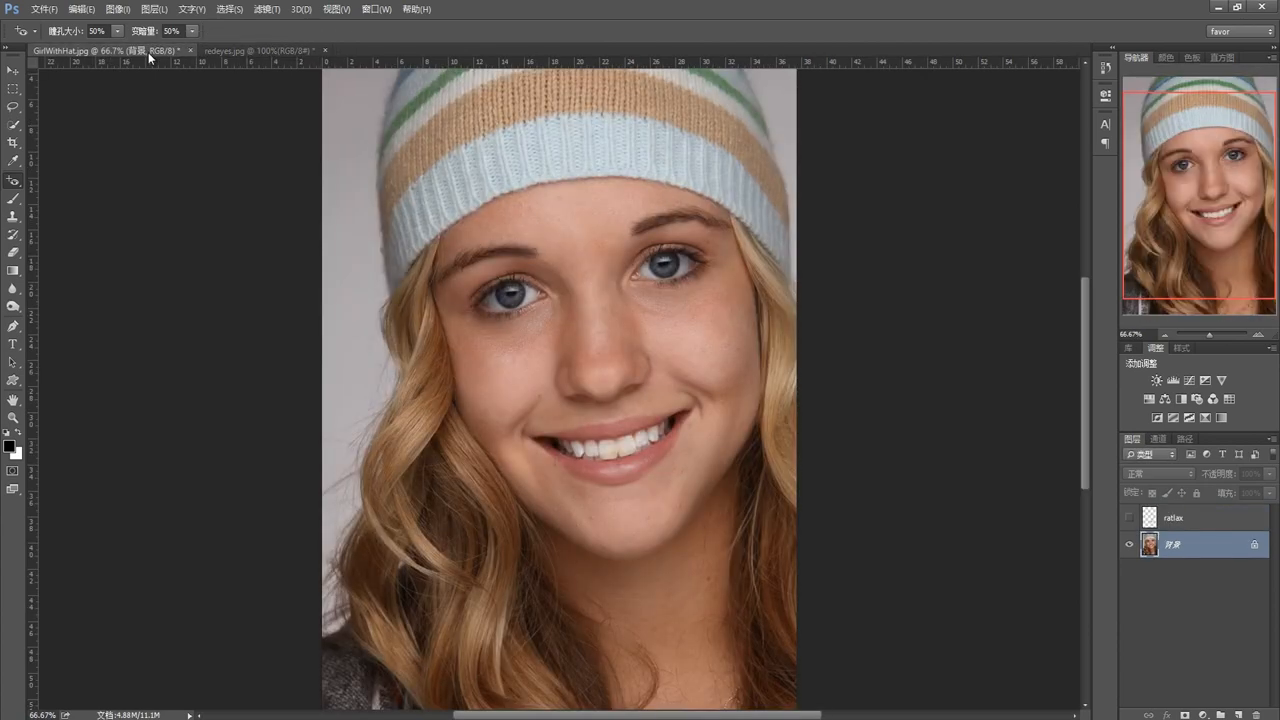